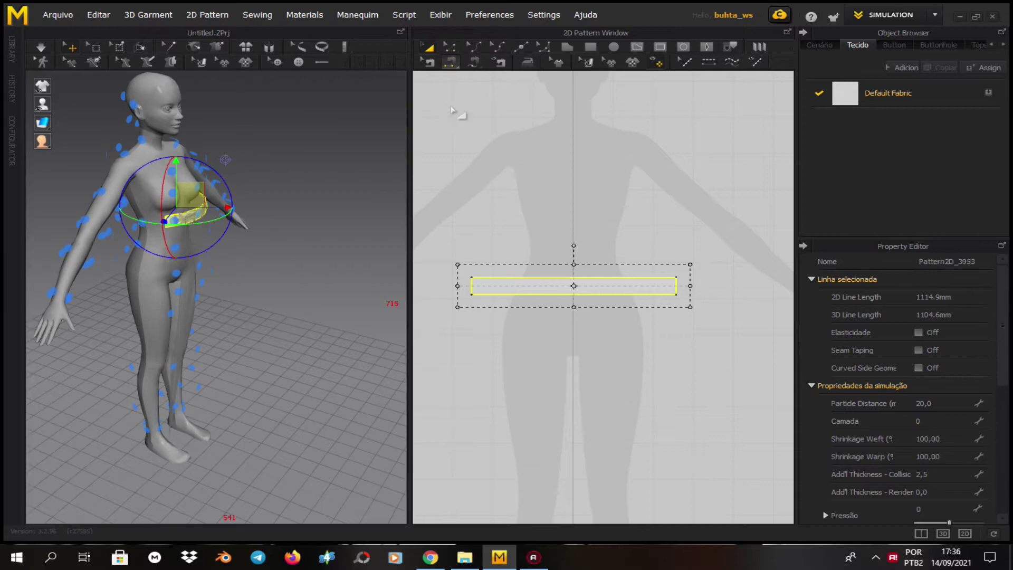
Lower the waistband piece so it wraps around the avatar's waist
{"action": "right_click_drag", "start_coordinate": [166, 290], "coordinate": [186, 230]}
{"action": "left_click", "coordinate": [185, 234]}
{"action": "left_click_drag", "start_coordinate": [185, 235], "coordinate": [183, 241]}
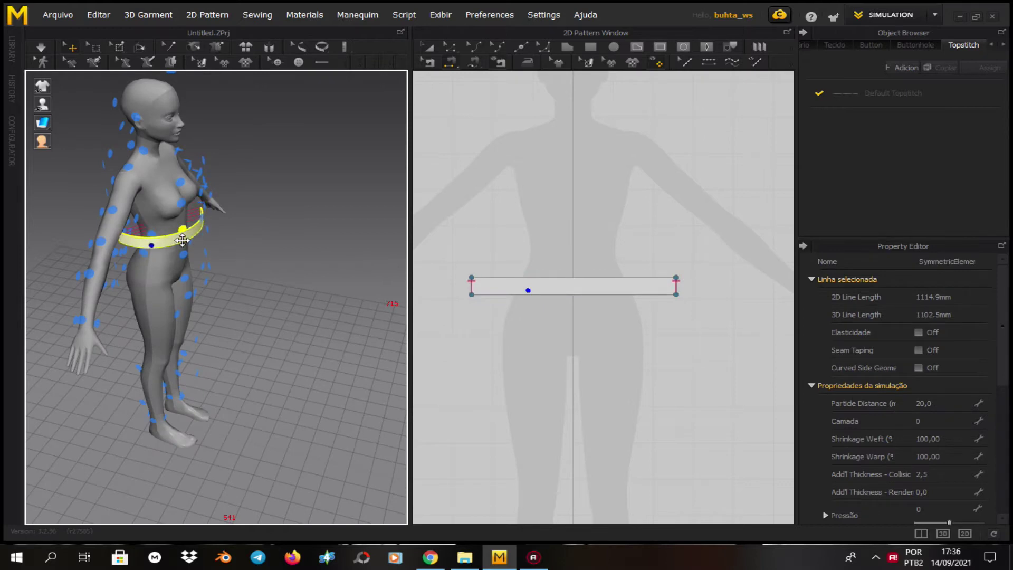
Widen the waistband rectangle in the 2D pattern to about 616 mm
{"action": "right_click_drag", "start_coordinate": [113, 284], "coordinate": [206, 281]}
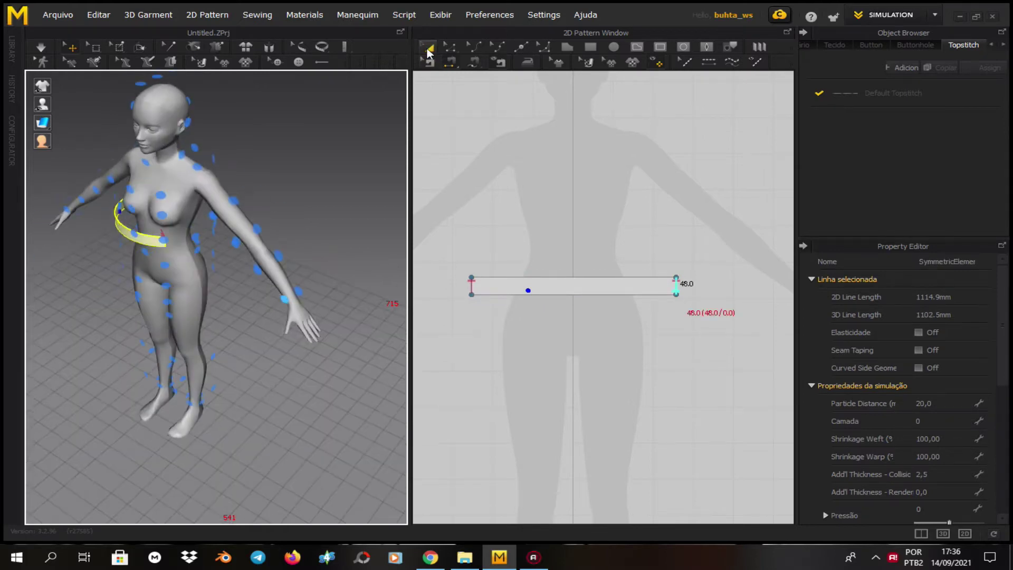
{"action": "left_click", "coordinate": [429, 50]}
{"action": "left_click_drag", "start_coordinate": [707, 286], "coordinate": [733, 283]}
Reposition the widened waistband at the avatar's waist and simulate it so its ends close at the back
{"action": "right_click_drag", "start_coordinate": [220, 269], "coordinate": [157, 260]}
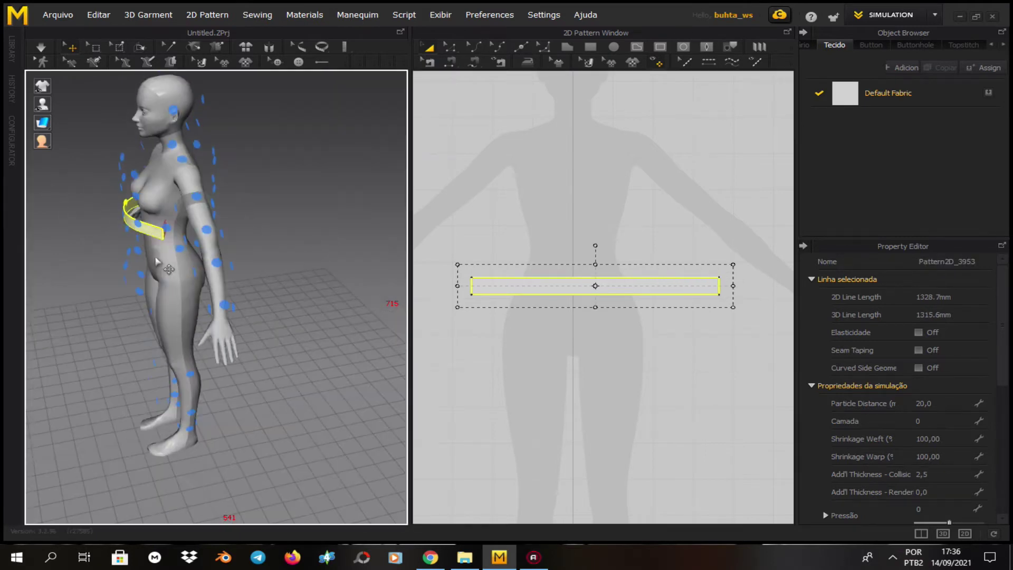
{"action": "left_click_drag", "start_coordinate": [168, 233], "coordinate": [167, 240]}
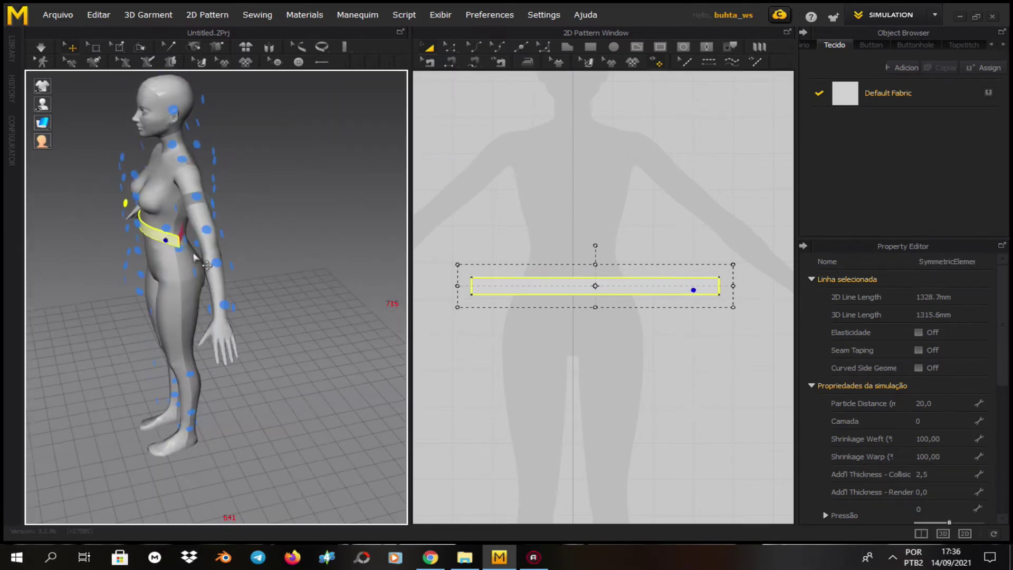
{"action": "right_click_drag", "start_coordinate": [194, 258], "coordinate": [129, 253]}
{"action": "left_click", "coordinate": [41, 47]}
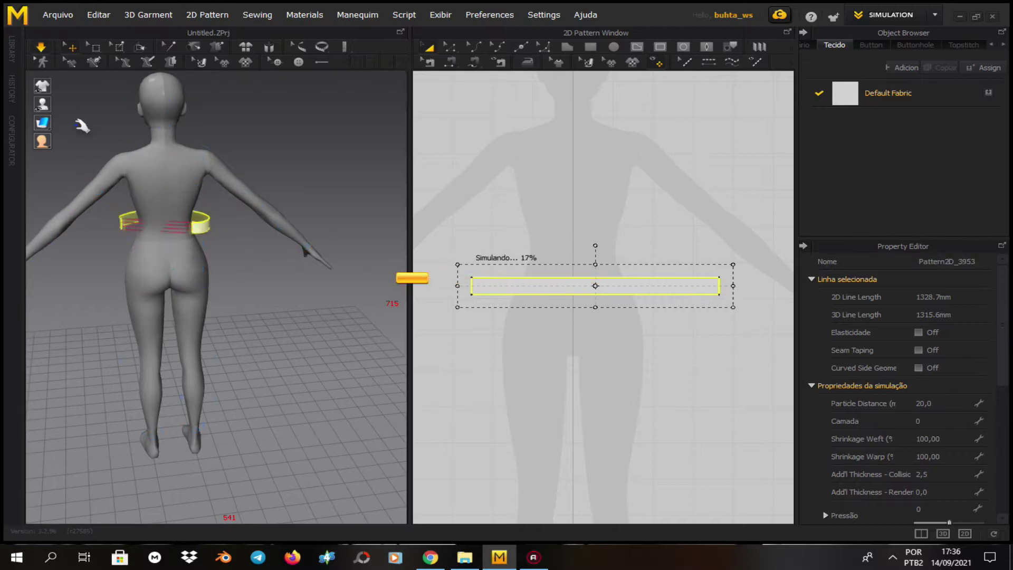
{"action": "right_click_drag", "start_coordinate": [199, 312], "coordinate": [84, 277]}
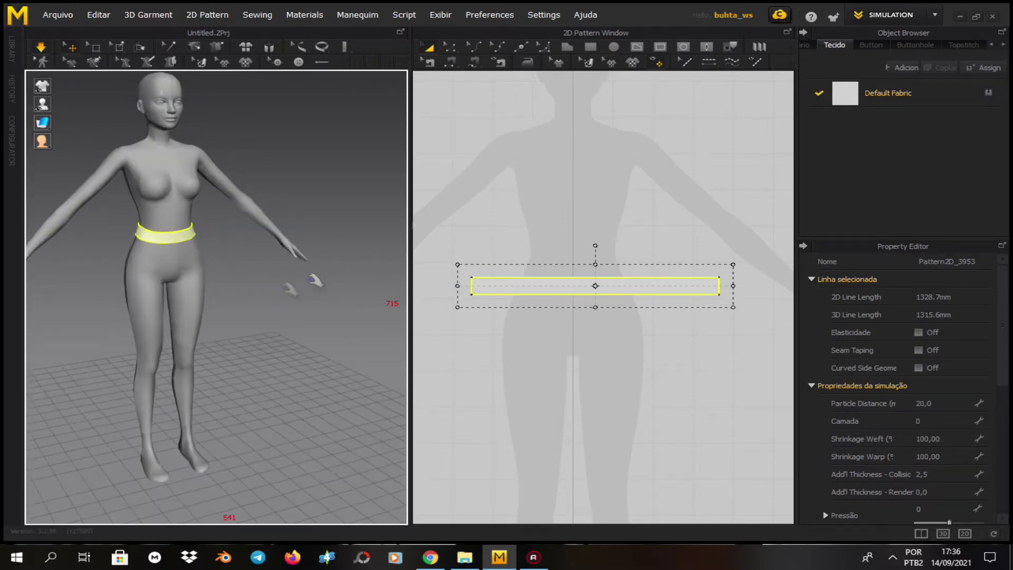
Draw a rectangular skirt panel about 1029 mm wide and 210 mm high below the waistband pattern
{"action": "left_click", "coordinate": [590, 51]}
{"action": "scroll", "coordinate": [570, 278], "scroll_direction": "down", "scroll_amount": 3}
{"action": "left_click_drag", "start_coordinate": [467, 304], "coordinate": [736, 353]}
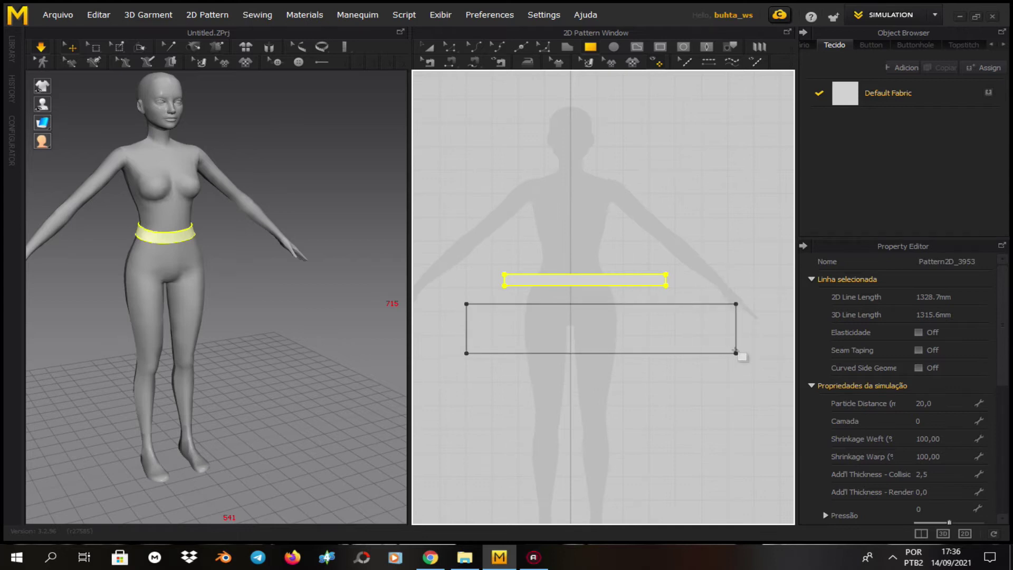
Sew the skirt panel's upper edge to the waistband's lower edge and simulate the garment
{"action": "left_click", "coordinate": [450, 62]}
{"action": "left_click", "coordinate": [480, 309]}
{"action": "left_click", "coordinate": [41, 47]}
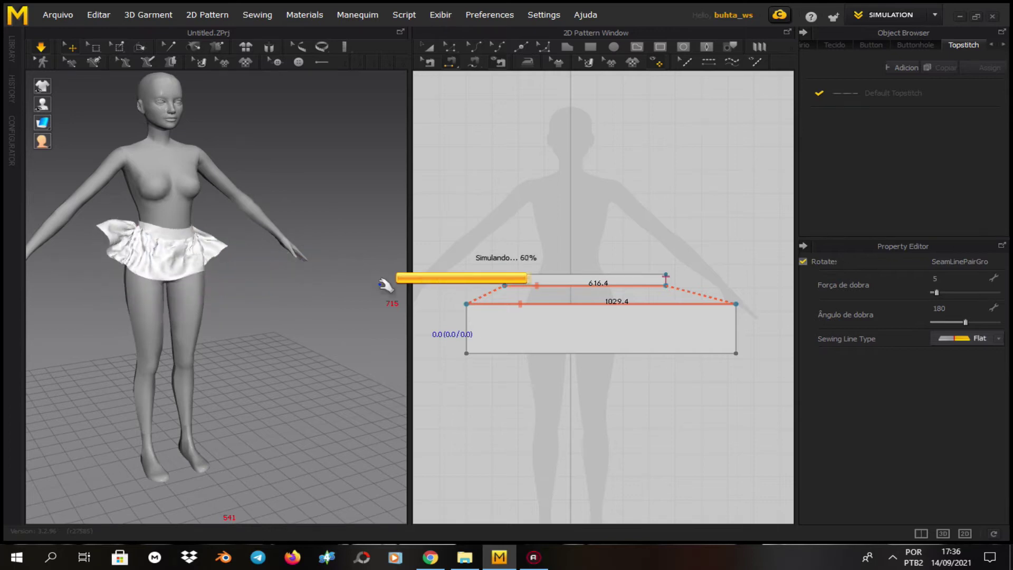
Sew the skirt panel's two short side edges together and correct the crossed seam
{"action": "left_click", "coordinate": [430, 62]}
{"action": "left_click", "coordinate": [466, 330]}
{"action": "left_click", "coordinate": [727, 329]}
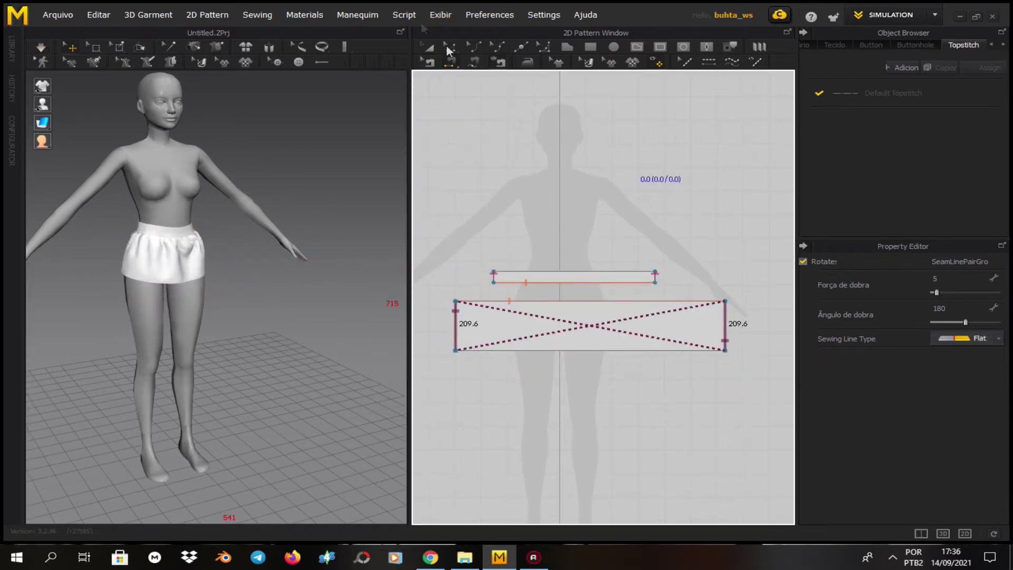
{"action": "right_click", "coordinate": [455, 310]}
{"action": "left_click", "coordinate": [491, 342]}
Widen the skirt panel on its short sides to a total 2D line length of about 3352 mm
{"action": "left_click", "coordinate": [427, 48]}
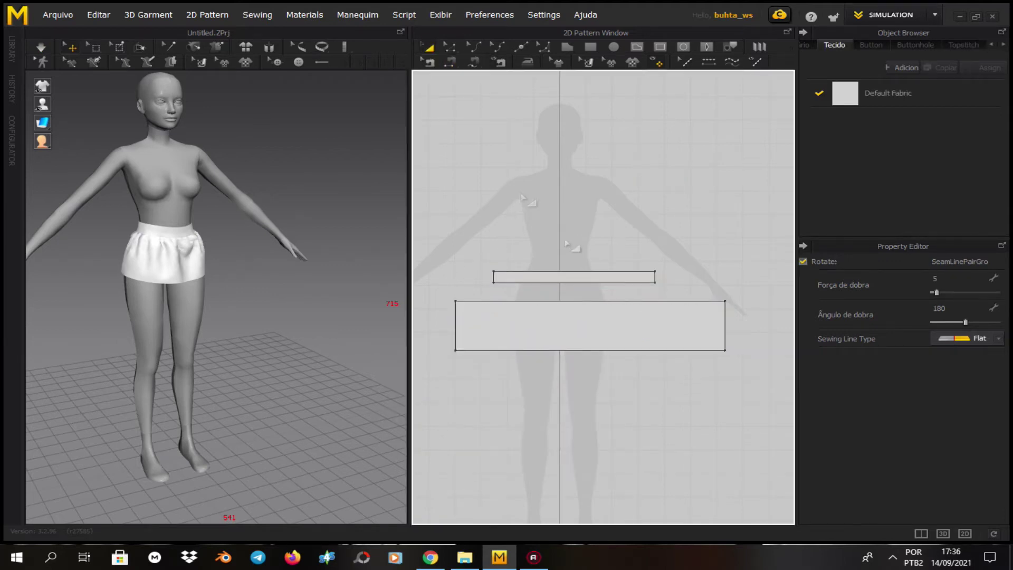
{"action": "left_click", "coordinate": [449, 46]}
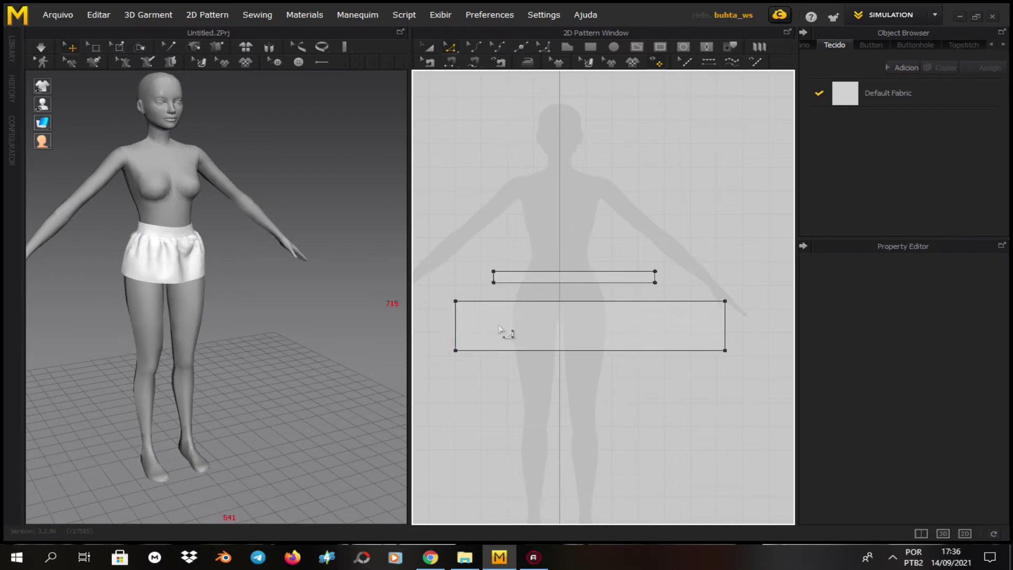
{"action": "left_click", "coordinate": [430, 46]}
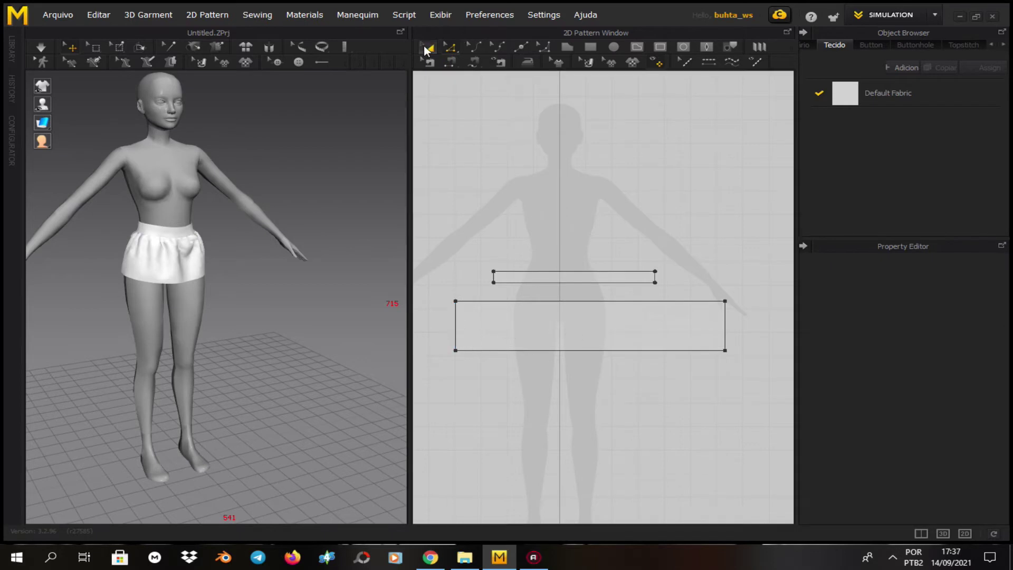
{"action": "left_click", "coordinate": [718, 332]}
{"action": "left_click_drag", "start_coordinate": [739, 326], "coordinate": [782, 325]}
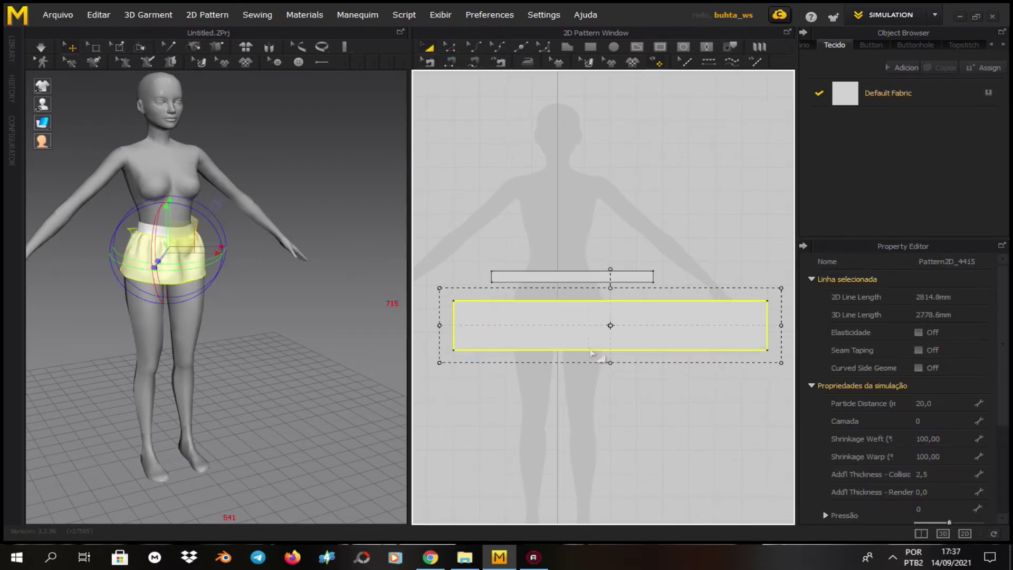
{"action": "scroll", "coordinate": [606, 326], "scroll_direction": "down", "scroll_amount": 3}
{"action": "left_click_drag", "start_coordinate": [489, 331], "coordinate": [488, 330]}
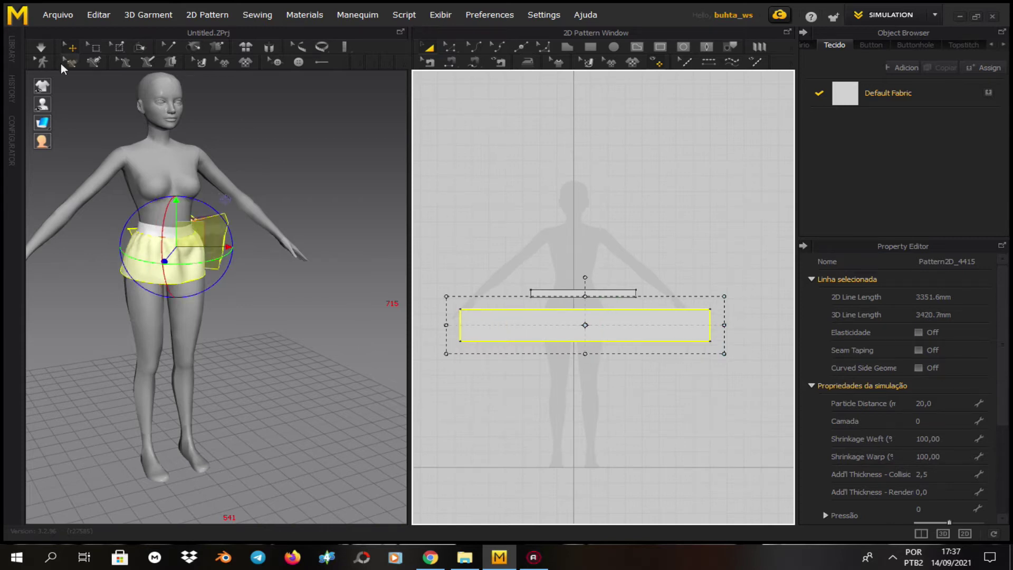
Simulate the widened skirt and pull the fabric into place around the avatar's hips
{"action": "left_click", "coordinate": [41, 46]}
{"action": "right_click_drag", "start_coordinate": [190, 332], "coordinate": [364, 330]}
{"action": "right_click_drag", "start_coordinate": [201, 314], "coordinate": [274, 301]}
{"action": "left_click_drag", "start_coordinate": [189, 258], "coordinate": [257, 290]}
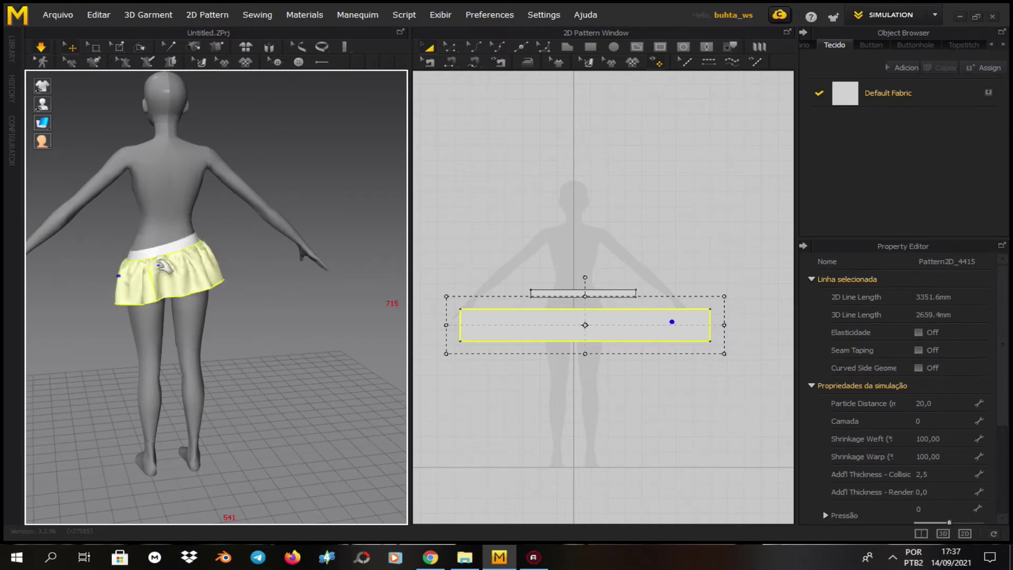
{"action": "right_click_drag", "start_coordinate": [244, 291], "coordinate": [108, 259]}
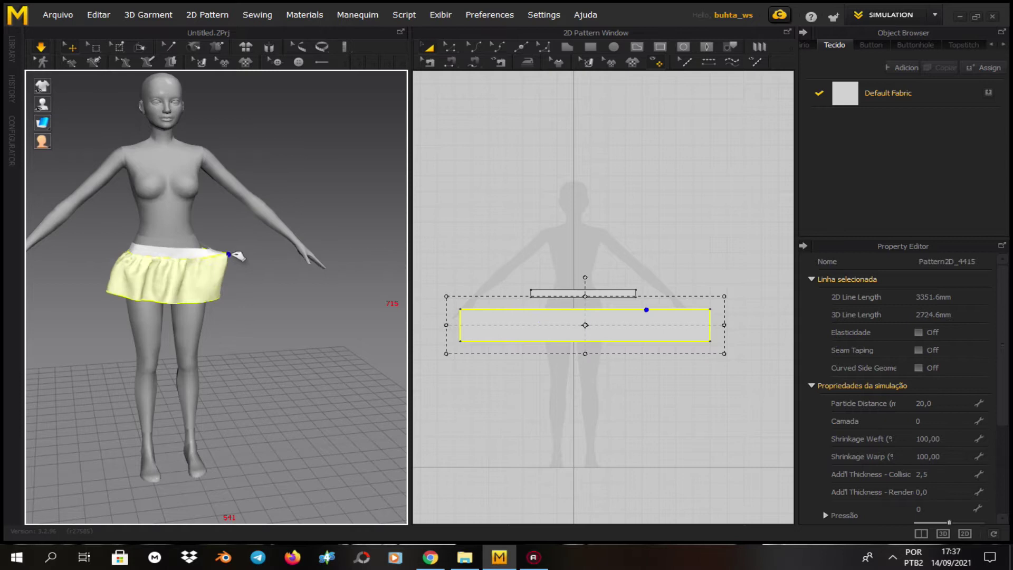
{"action": "right_click_drag", "start_coordinate": [254, 264], "coordinate": [150, 259]}
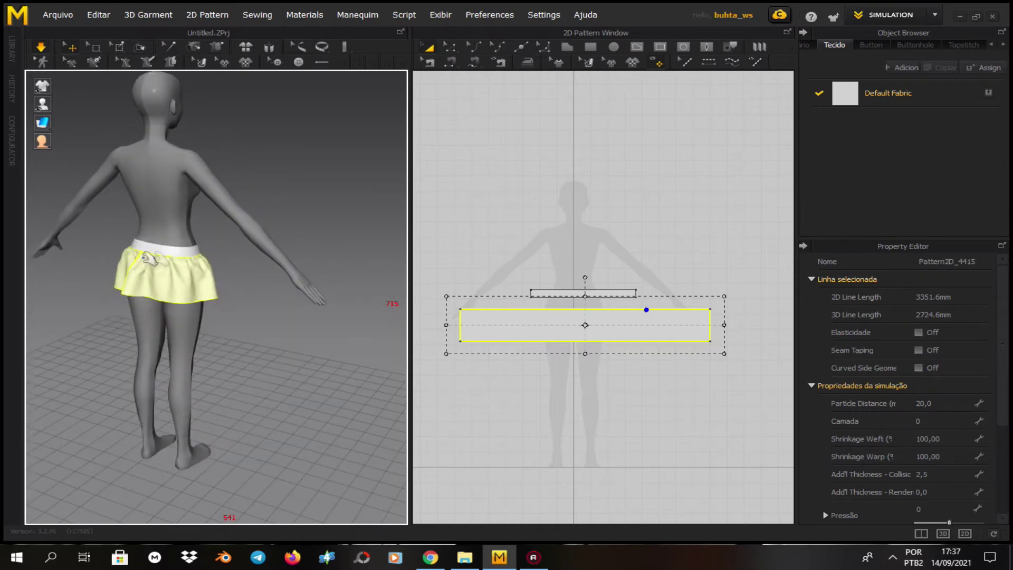
Lengthen the skirt panel slightly and widen it further, to a total 2D line length of about 3943 mm
{"action": "left_click_drag", "start_coordinate": [587, 352], "coordinate": [587, 359]}
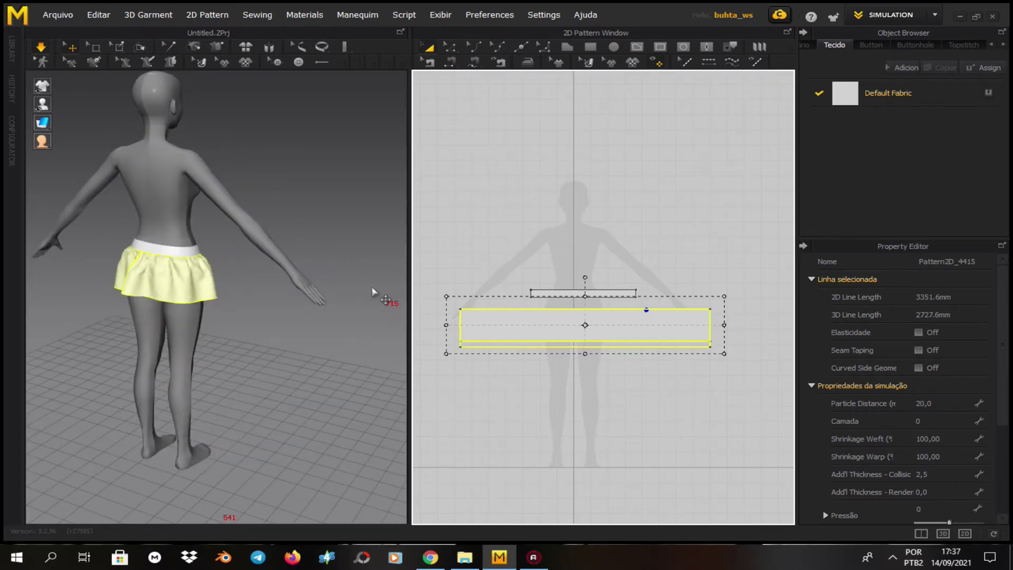
{"action": "right_click_drag", "start_coordinate": [287, 319], "coordinate": [289, 344]}
{"action": "left_click_drag", "start_coordinate": [446, 328], "coordinate": [410, 333]}
Simulate the enlarged skirt and tug its gathers into place at the front and back
{"action": "left_click", "coordinate": [40, 47]}
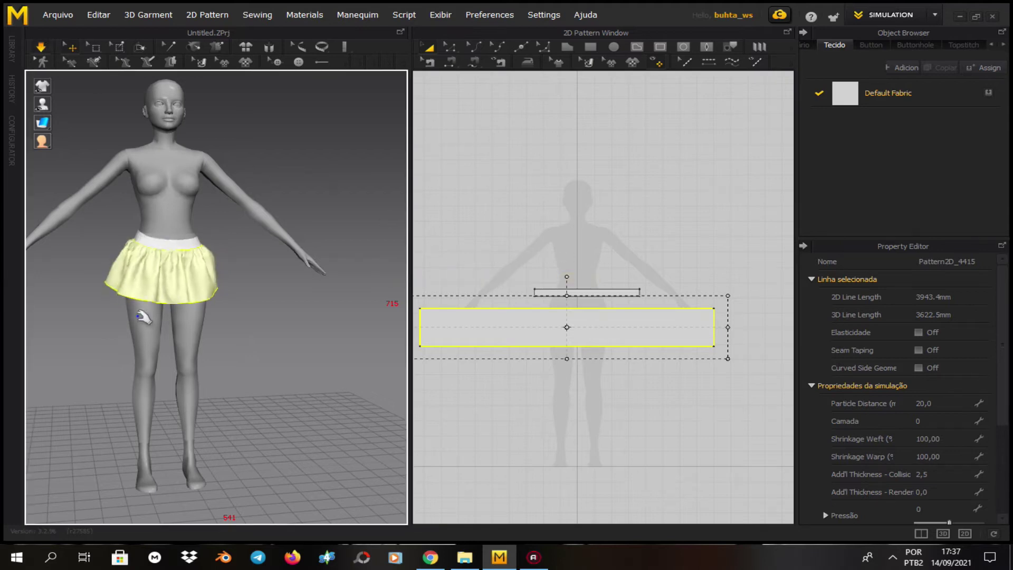
{"action": "right_click_drag", "start_coordinate": [291, 306], "coordinate": [154, 264]}
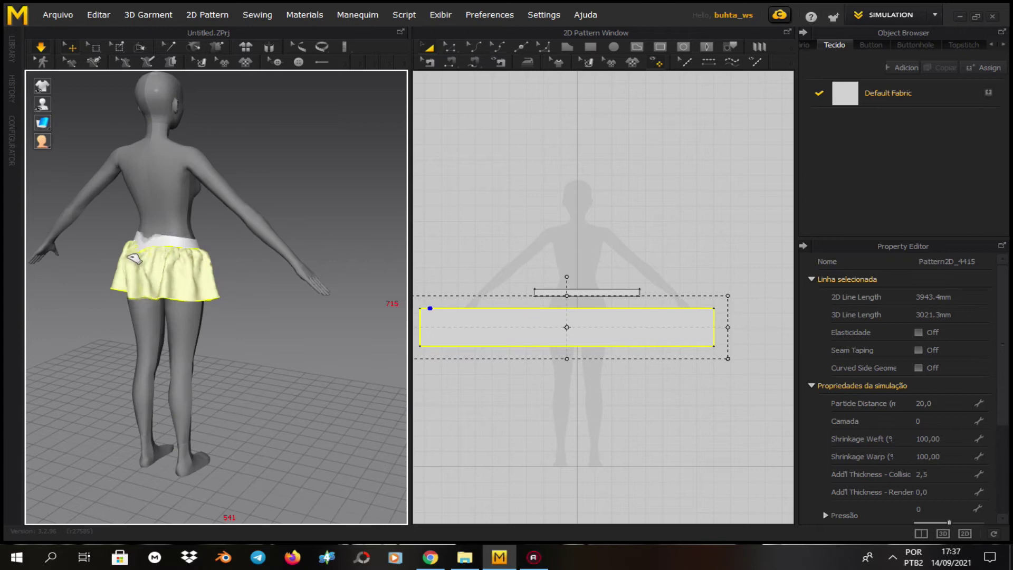
{"action": "mouse_move", "coordinate": [256, 340]}
{"action": "right_mouse_down"}
{"action": "mouse_move", "coordinate": [241, 319]}
{"action": "mouse_move", "coordinate": [128, 294]}
{"action": "right_mouse_up"}
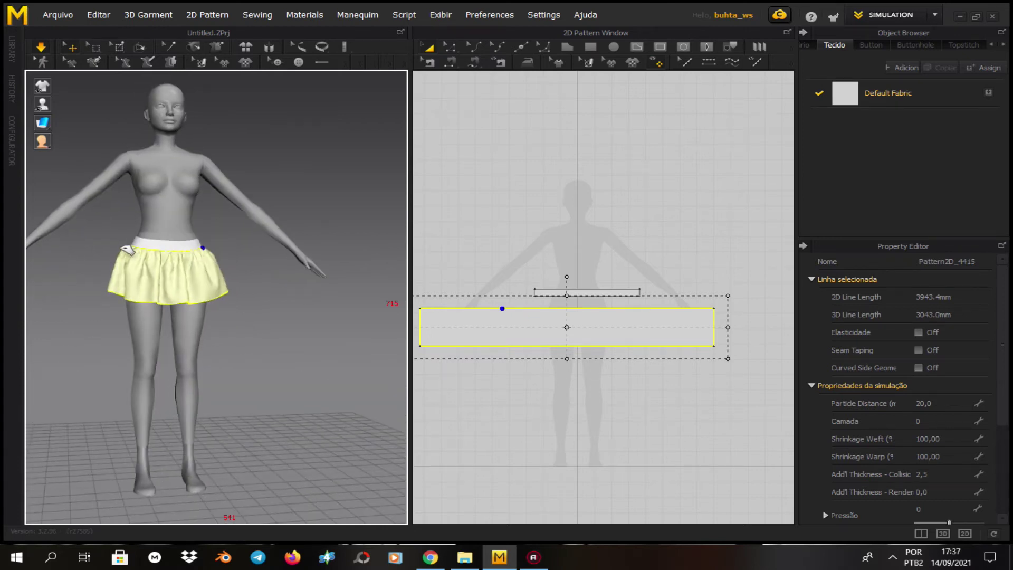
Set the particle distance of both the waistband and the skirt panel to 12
{"action": "left_click", "coordinate": [496, 268]}
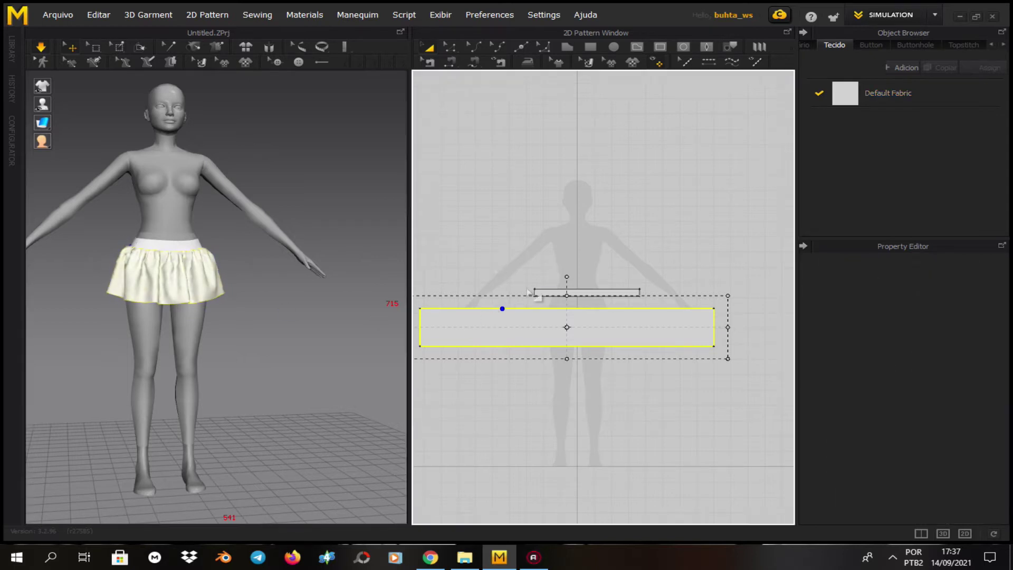
{"action": "scroll", "coordinate": [532, 291], "scroll_direction": "down", "scroll_amount": 3}
{"action": "left_click_drag", "start_coordinate": [445, 260], "coordinate": [689, 349]}
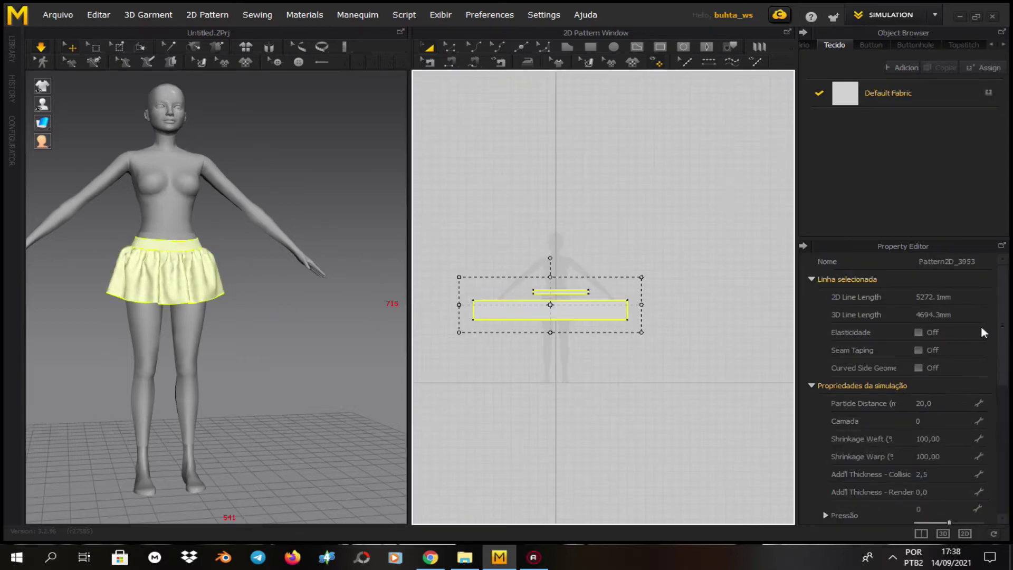
{"action": "left_click", "coordinate": [930, 403]}
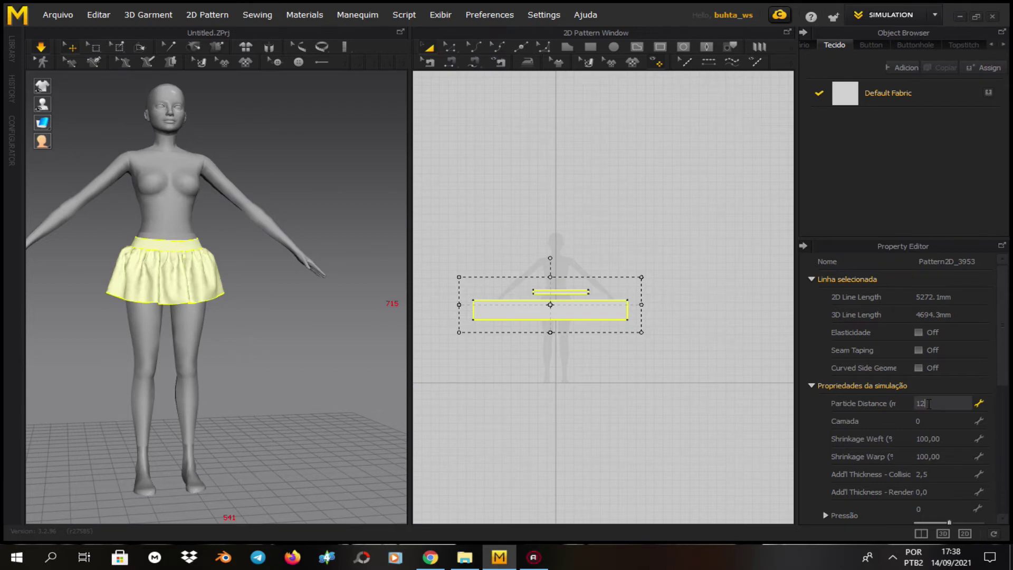
{"action": "type", "text": "12"}
{"action": "key", "text": "Return"}
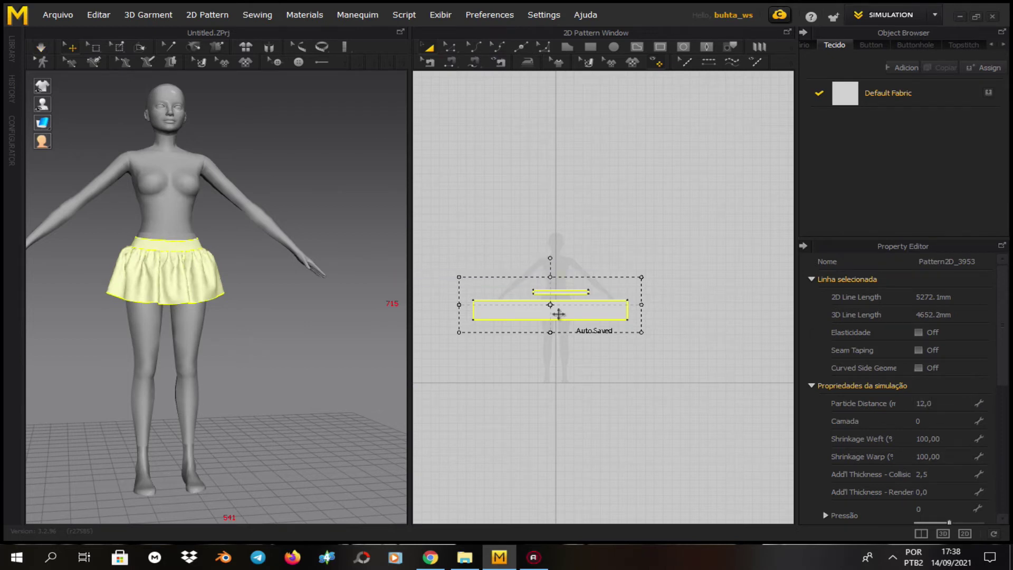
{"action": "left_click", "coordinate": [542, 239]}
{"action": "right_click_drag", "start_coordinate": [244, 277], "coordinate": [465, 282]}
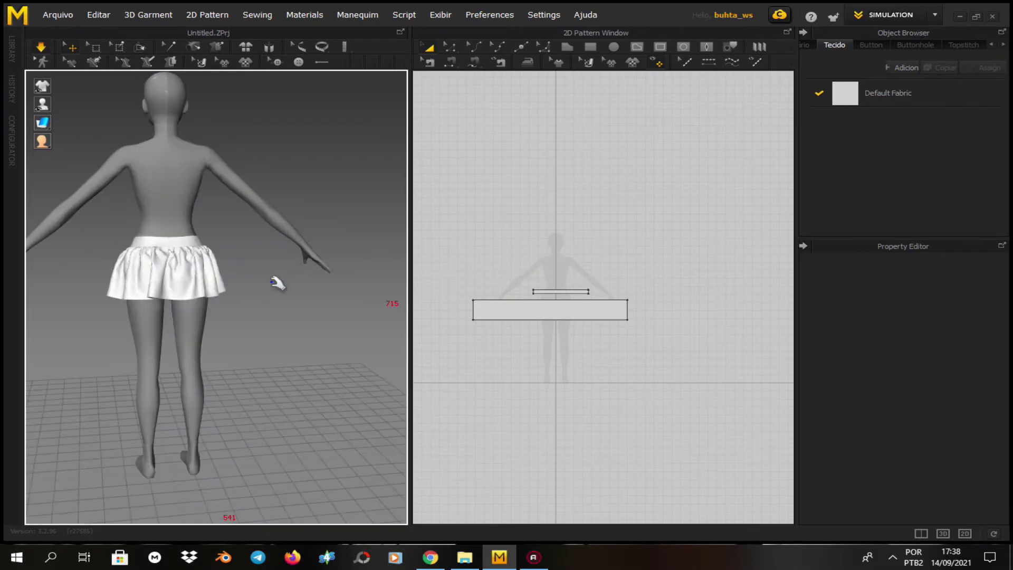
Change the Default Fabric's color to Blue 2 from the palette
{"action": "key", "text": "2"}
{"action": "left_click", "coordinate": [495, 257]}
{"action": "left_click_drag", "start_coordinate": [720, 358], "coordinate": [723, 359]}
{"action": "left_click", "coordinate": [871, 95]}
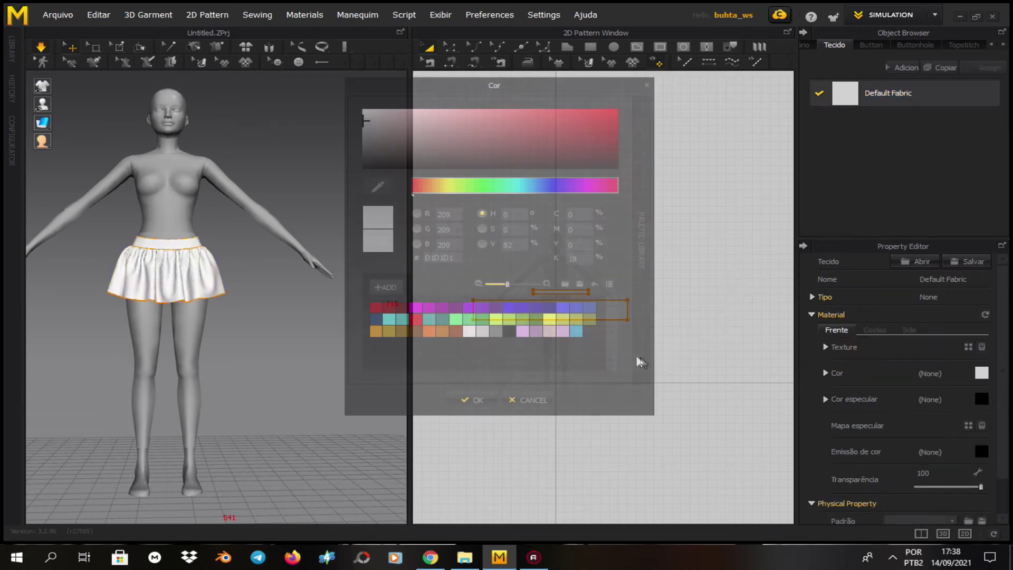
{"action": "left_click", "coordinate": [509, 307]}
{"action": "left_click", "coordinate": [473, 400]}
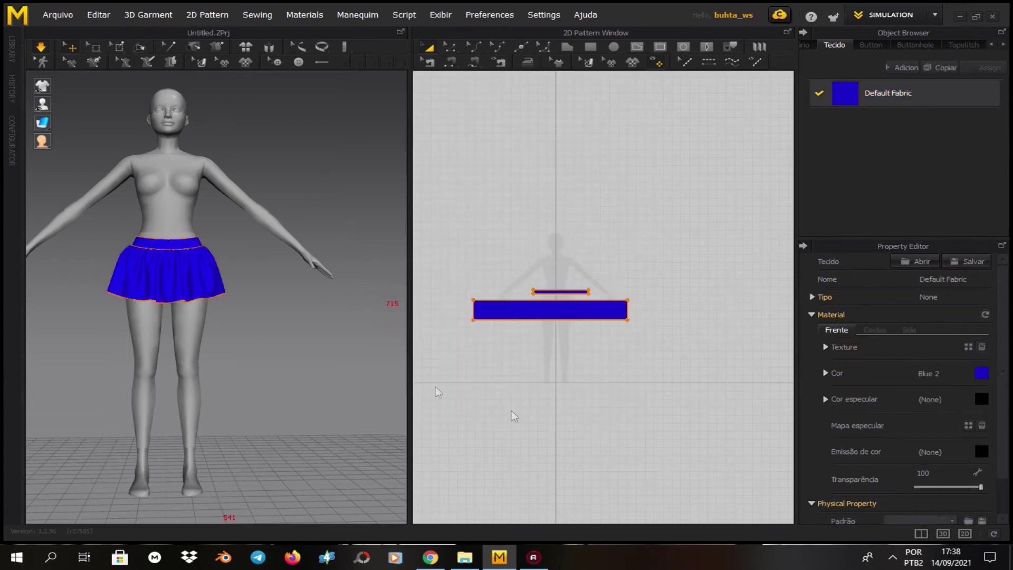
Pull the skirt panel and waistband around the hips during simulation to settle the folds and level the waistline
{"action": "right_click_drag", "start_coordinate": [276, 340], "coordinate": [155, 257]}
{"action": "mouse_move", "coordinate": [172, 256]}
{"action": "left_mouse_down"}
{"action": "mouse_move", "coordinate": [212, 250]}
{"action": "mouse_move", "coordinate": [188, 257]}
{"action": "left_mouse_up"}
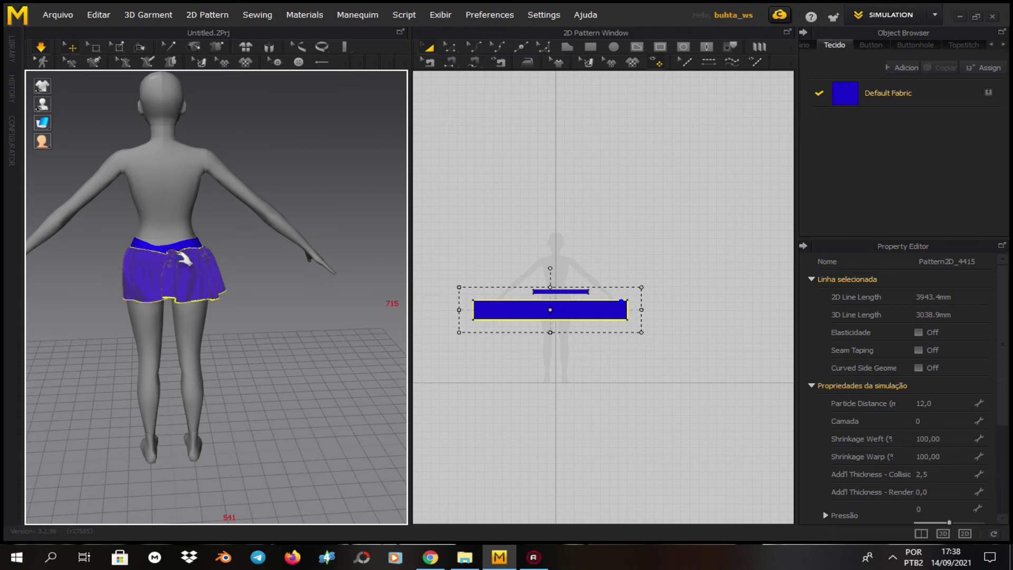
{"action": "right_click_drag", "start_coordinate": [208, 317], "coordinate": [174, 266]}
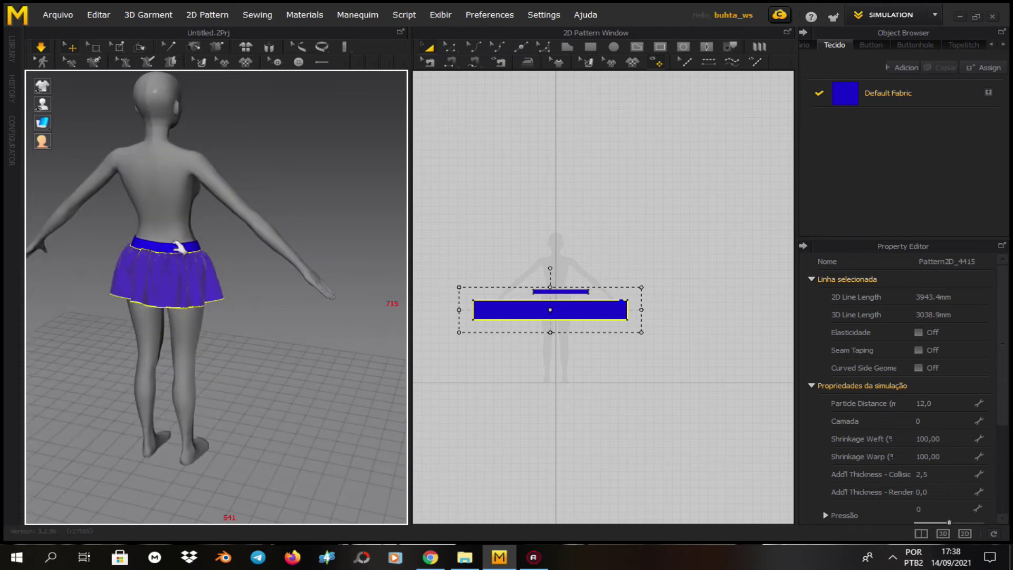
{"action": "left_click_drag", "start_coordinate": [180, 248], "coordinate": [201, 249]}
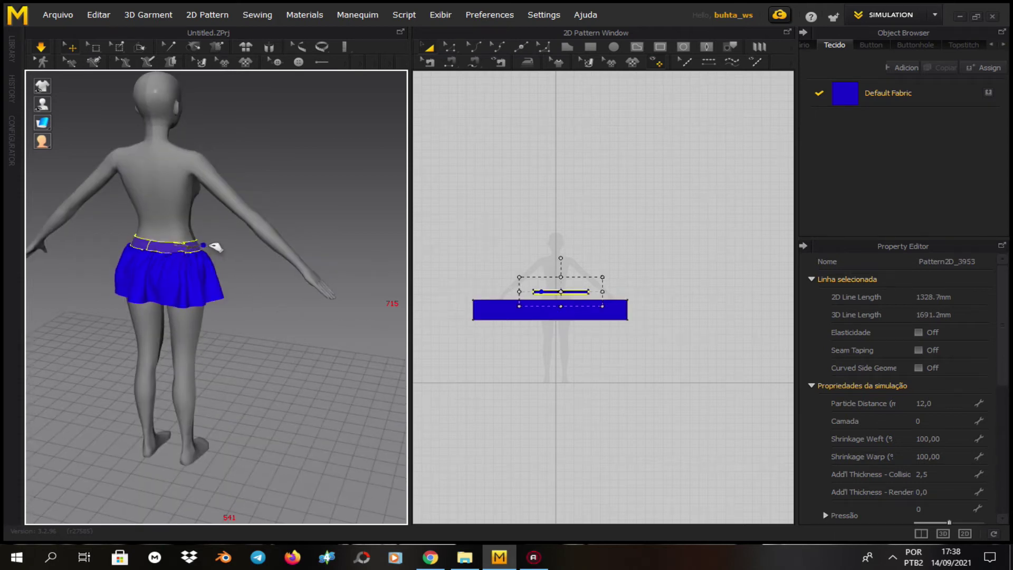
{"action": "right_click_drag", "start_coordinate": [222, 310], "coordinate": [153, 260]}
{"action": "left_click", "coordinate": [137, 247]}
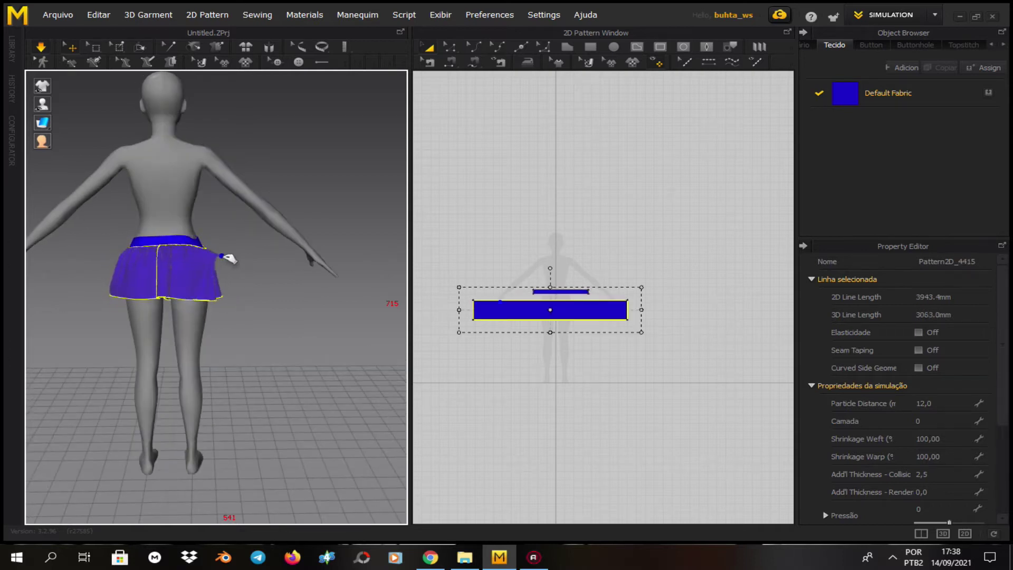
{"action": "right_click_drag", "start_coordinate": [258, 323], "coordinate": [184, 310]}
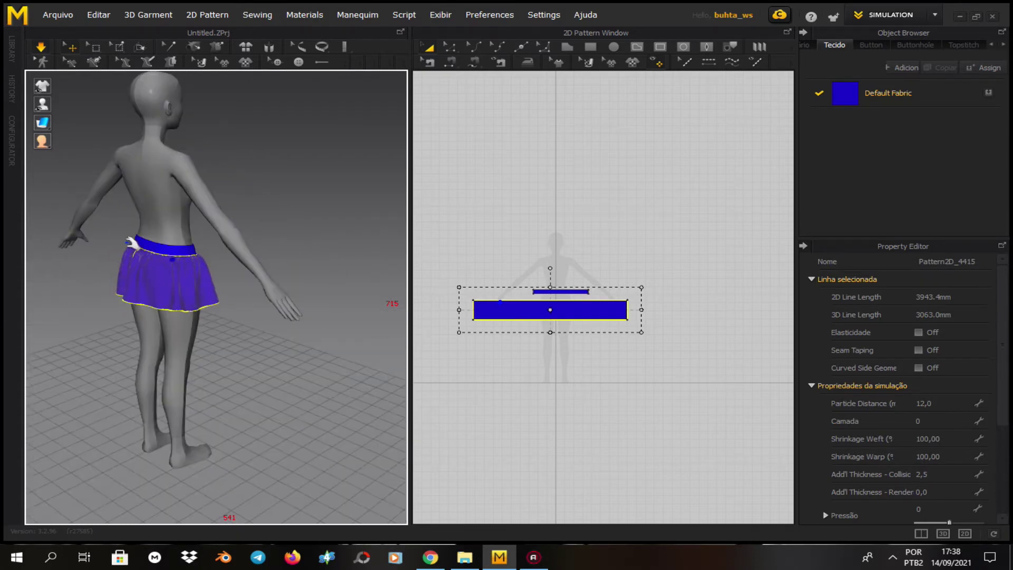
{"action": "left_click", "coordinate": [135, 244]}
{"action": "left_click_drag", "start_coordinate": [120, 244], "coordinate": [137, 248]}
{"action": "right_click_drag", "start_coordinate": [222, 334], "coordinate": [274, 332]}
Select both the waistband and the skirt panel and freeze them
{"action": "left_click", "coordinate": [609, 341]}
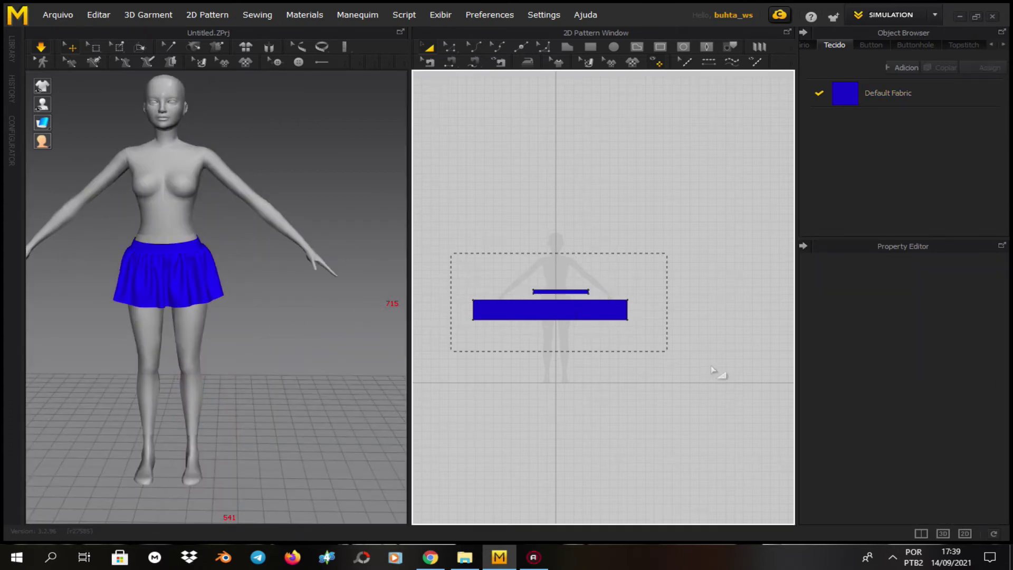
{"action": "left_click_drag", "start_coordinate": [714, 370], "coordinate": [684, 333]}
{"action": "right_click", "coordinate": [176, 266]}
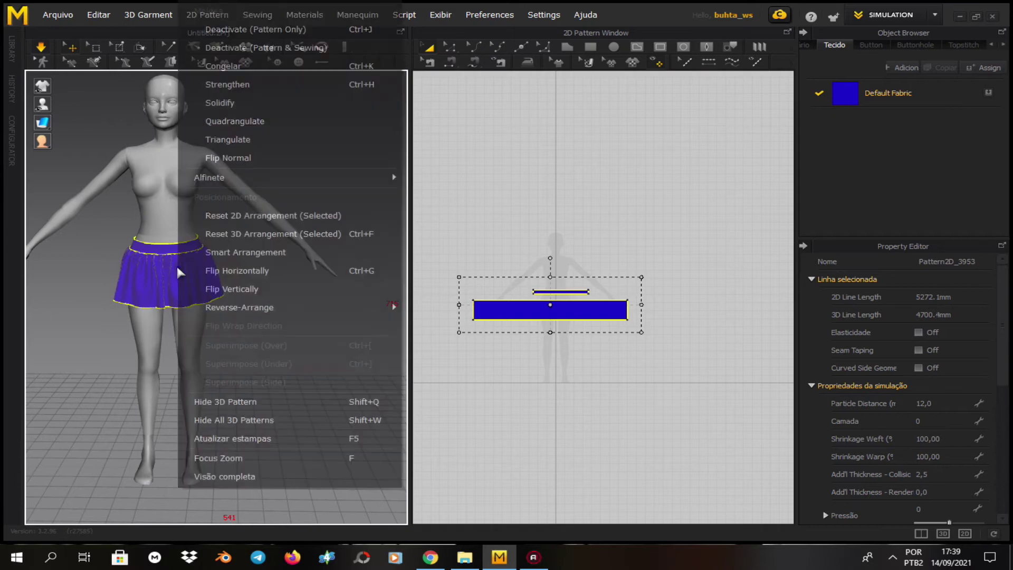
{"action": "left_click", "coordinate": [256, 66]}
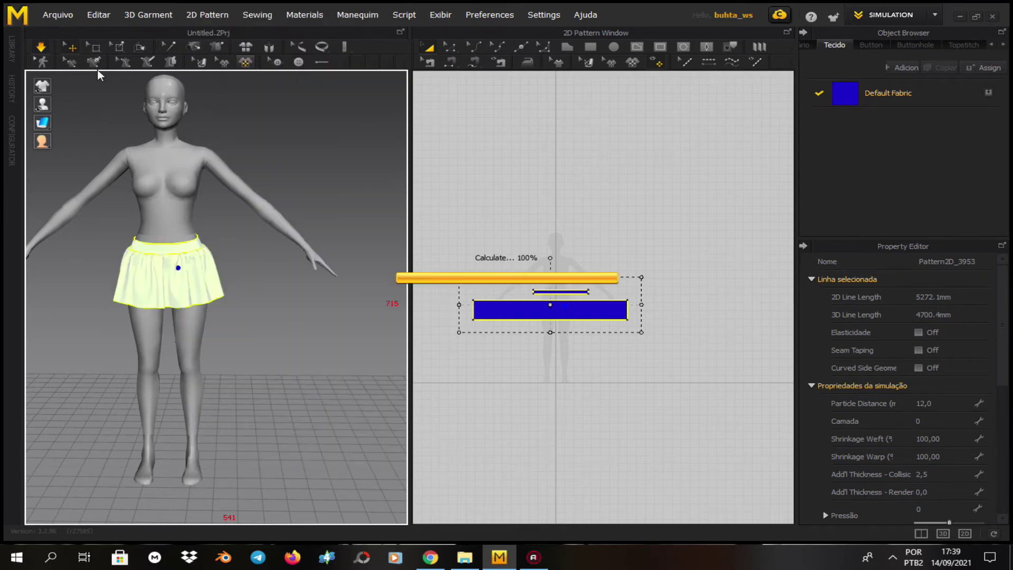
Try to add the corset project modelo 1 from conjuntos > ouro > spartilho to the scene
{"action": "left_click", "coordinate": [57, 15]}
{"action": "mouse_move", "coordinate": [108, 68]}
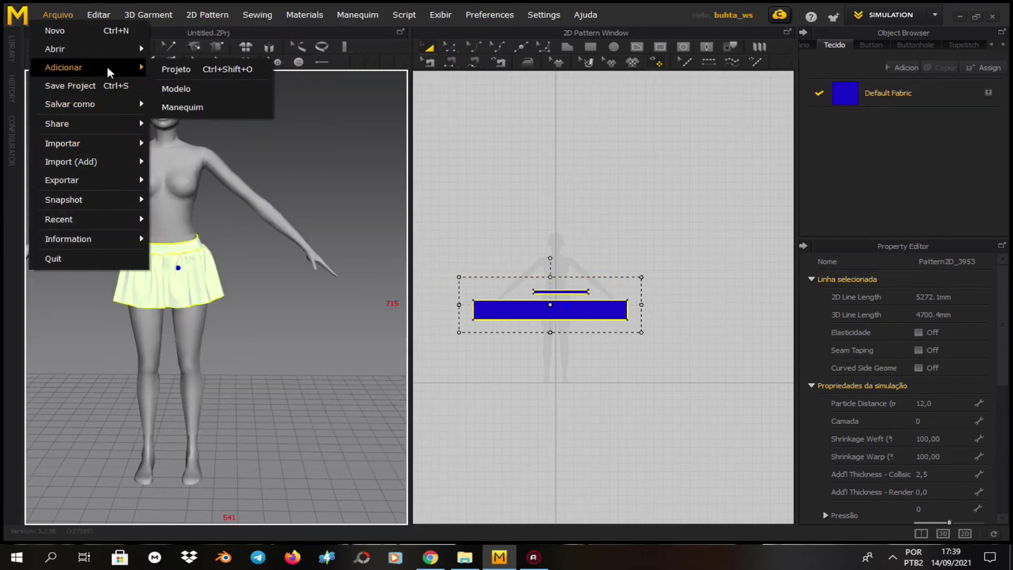
{"action": "left_click", "coordinate": [157, 71]}
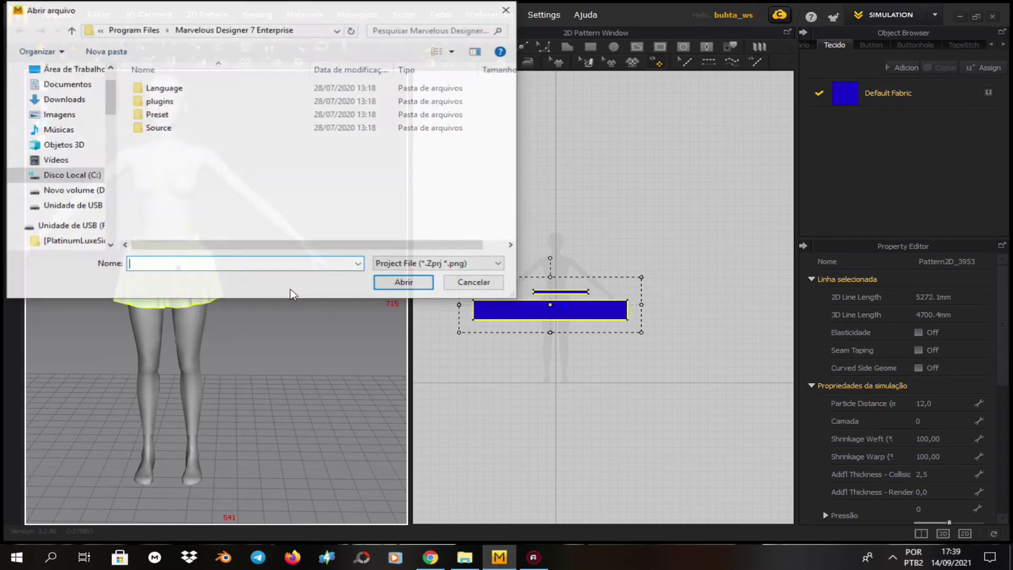
{"action": "scroll", "coordinate": [77, 221], "scroll_direction": "down", "scroll_amount": 8}
{"action": "scroll", "coordinate": [79, 225], "scroll_direction": "down", "scroll_amount": 1}
{"action": "left_click", "coordinate": [66, 177]}
{"action": "scroll", "coordinate": [211, 200], "scroll_direction": "down", "scroll_amount": 2}
{"action": "double_click", "coordinate": [178, 222]}
{"action": "left_click", "coordinate": [172, 103]}
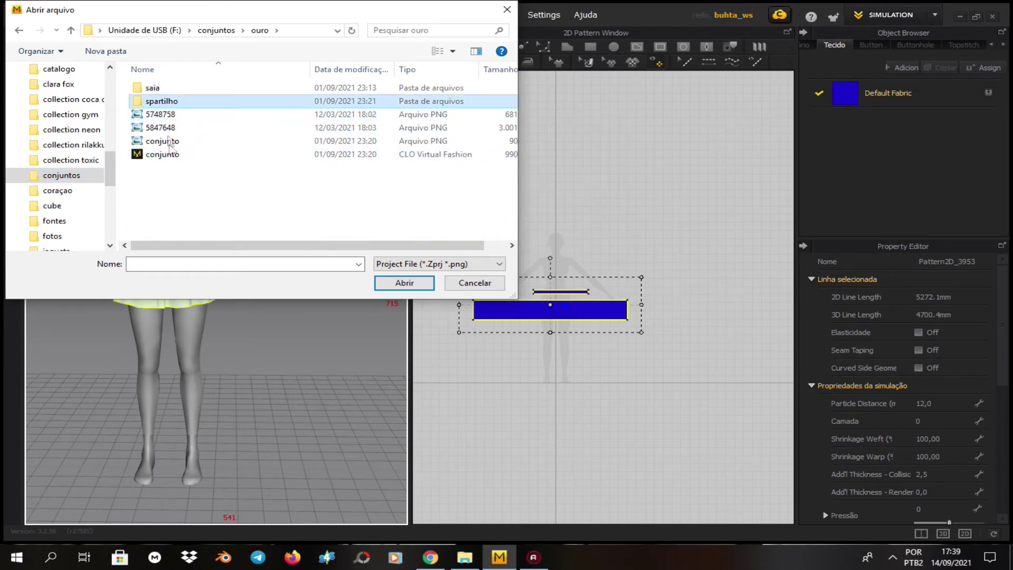
{"action": "key", "text": "Return"}
{"action": "left_click", "coordinate": [214, 115]}
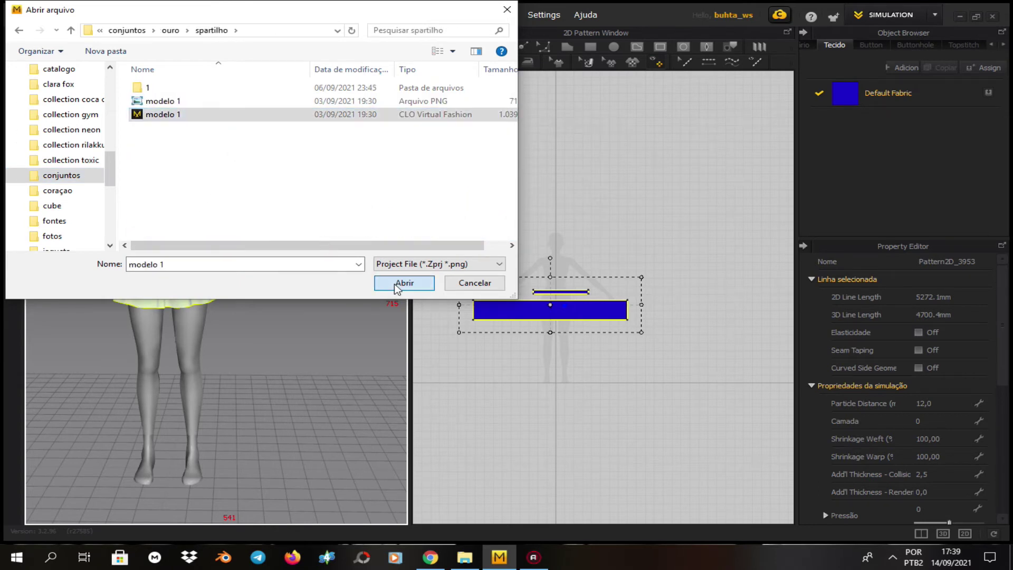
{"action": "key", "text": "Return"}
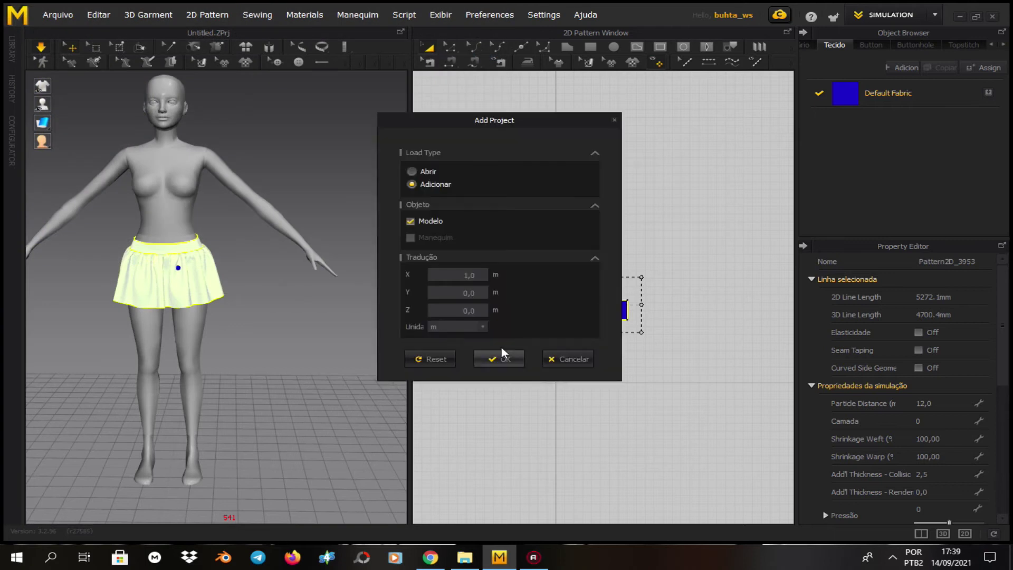
{"action": "left_click", "coordinate": [501, 351]}
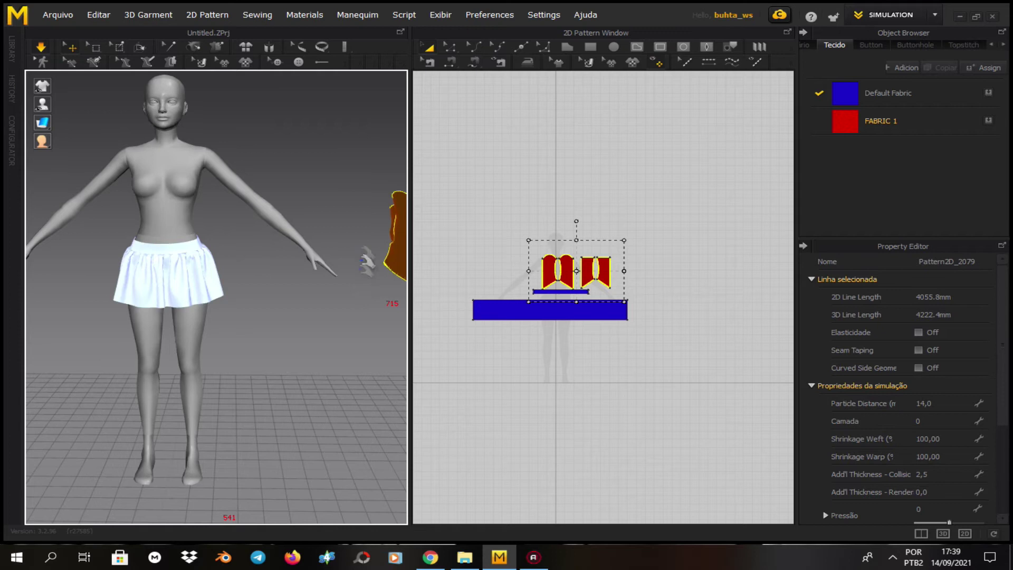
{"action": "key", "text": "ctrl+z"}
Add the project modelo 1 from the spartilho folder with load type Adicionar, including its garment, at an X offset of 1,0 m
{"action": "scroll", "coordinate": [338, 251], "scroll_direction": "down", "scroll_amount": 2}
{"action": "scroll", "coordinate": [322, 304], "scroll_direction": "down", "scroll_amount": 5}
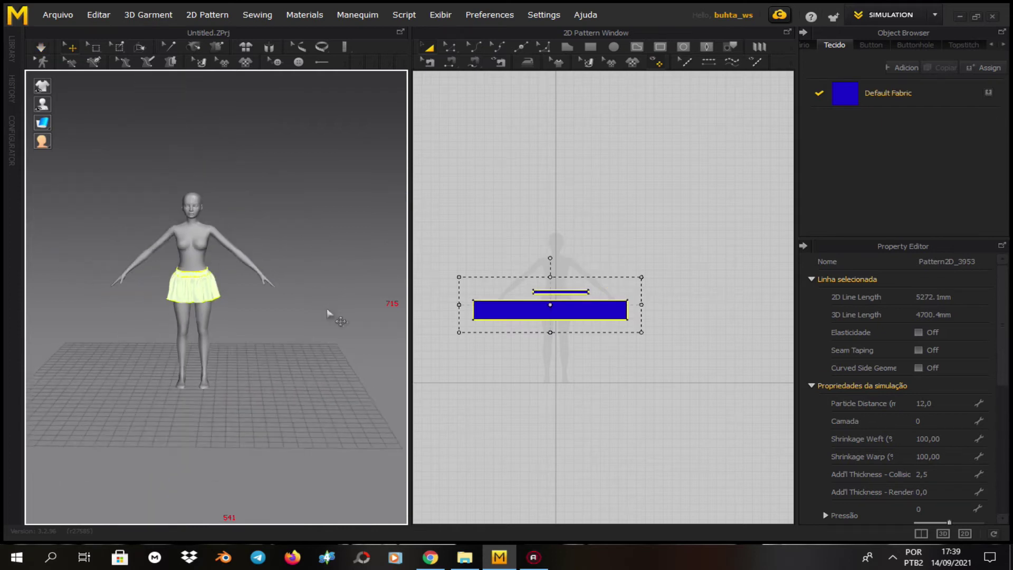
{"action": "left_click", "coordinate": [246, 308]}
{"action": "scroll", "coordinate": [247, 285], "scroll_direction": "down", "scroll_amount": 2}
{"action": "scroll", "coordinate": [247, 285], "scroll_direction": "up", "scroll_amount": 5}
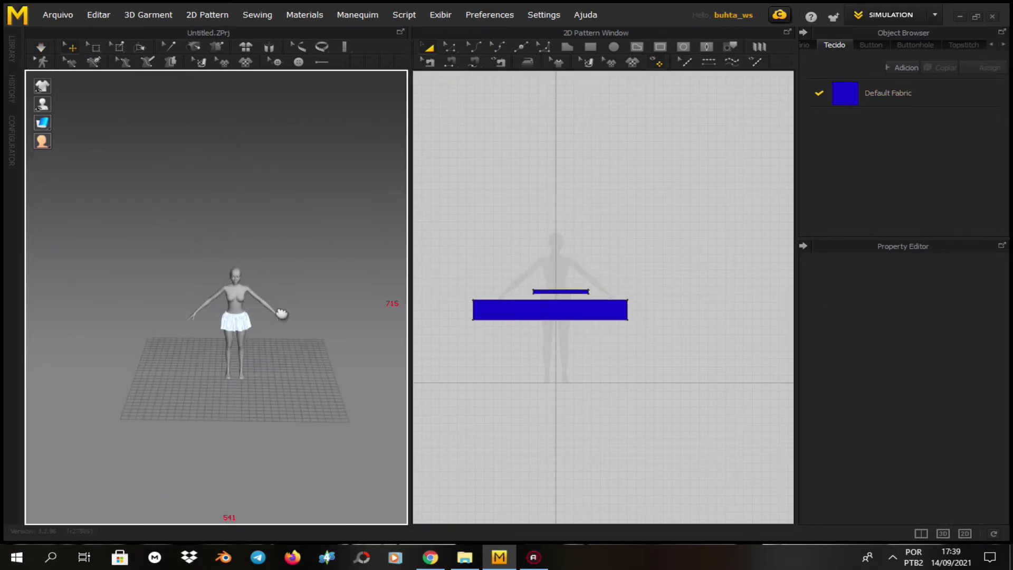
{"action": "scroll", "coordinate": [252, 250], "scroll_direction": "up", "scroll_amount": 4}
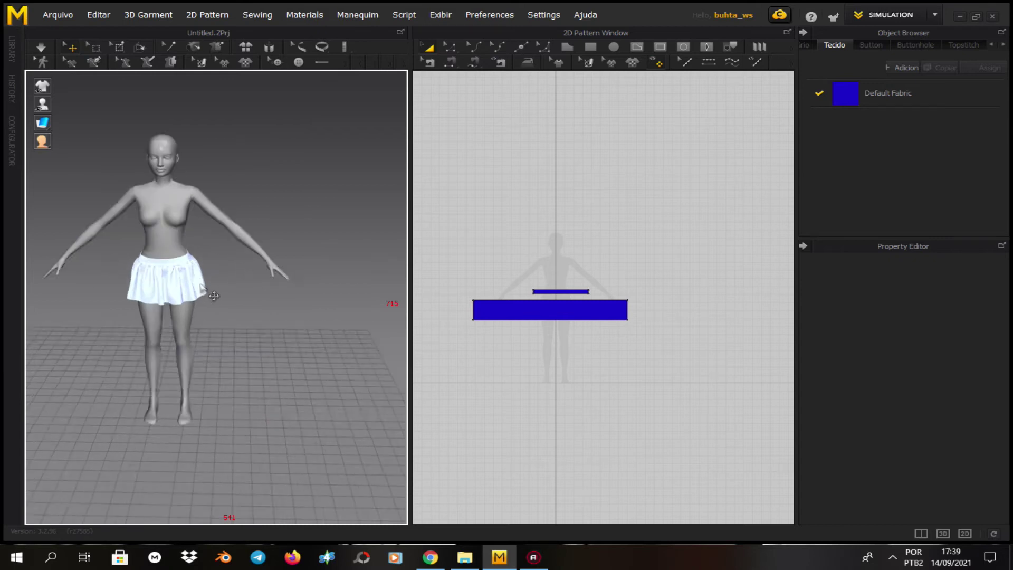
{"action": "left_click", "coordinate": [58, 14]}
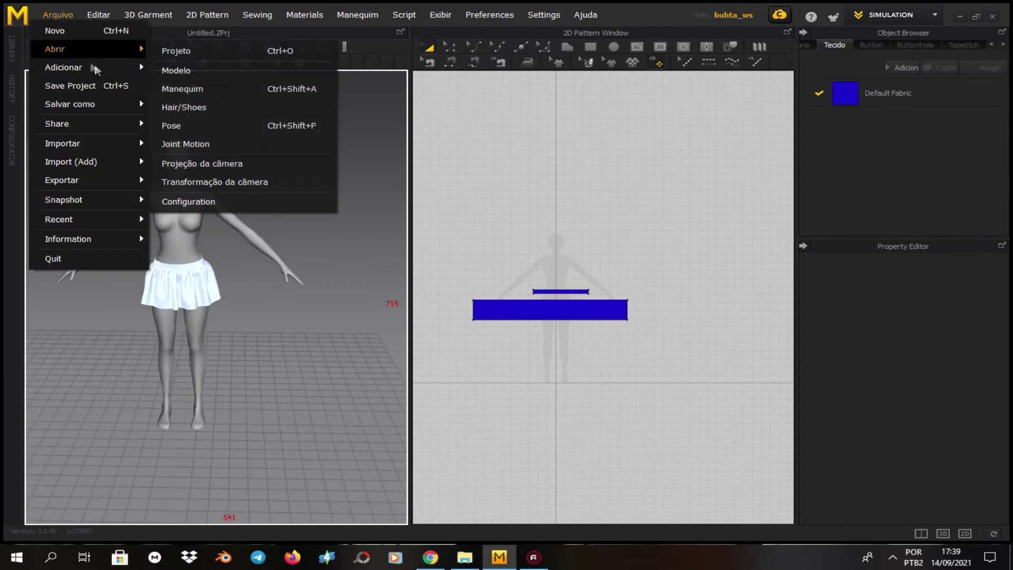
{"action": "mouse_move", "coordinate": [102, 71]}
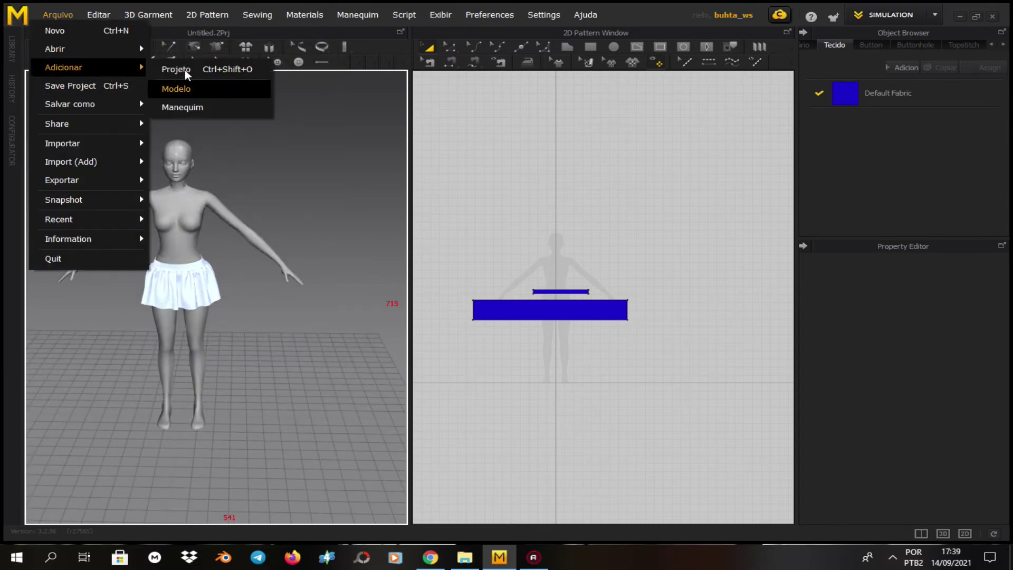
{"action": "left_click", "coordinate": [177, 89]}
{"action": "left_click", "coordinate": [174, 116]}
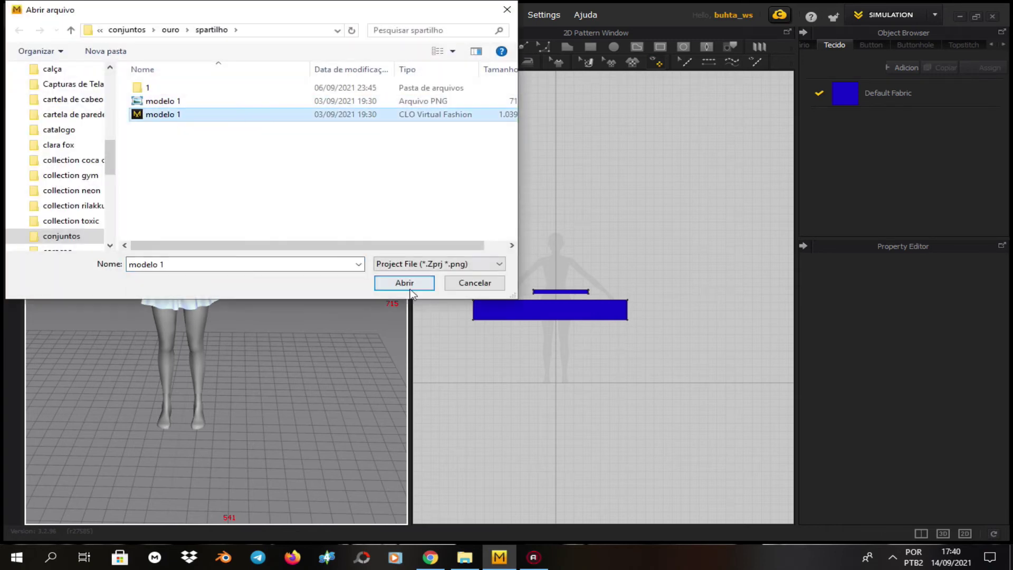
{"action": "left_click", "coordinate": [403, 283]}
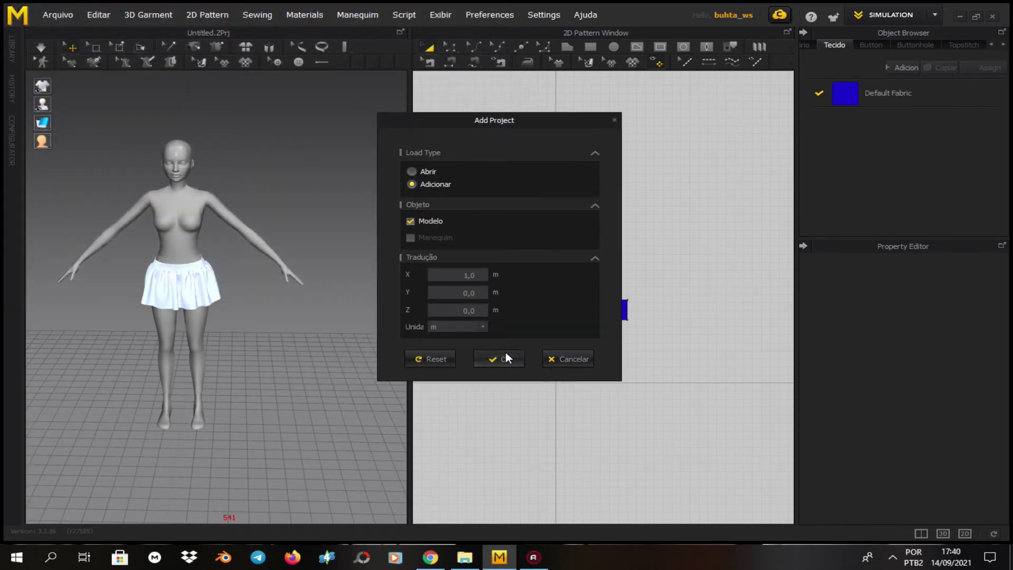
{"action": "left_click", "coordinate": [504, 358]}
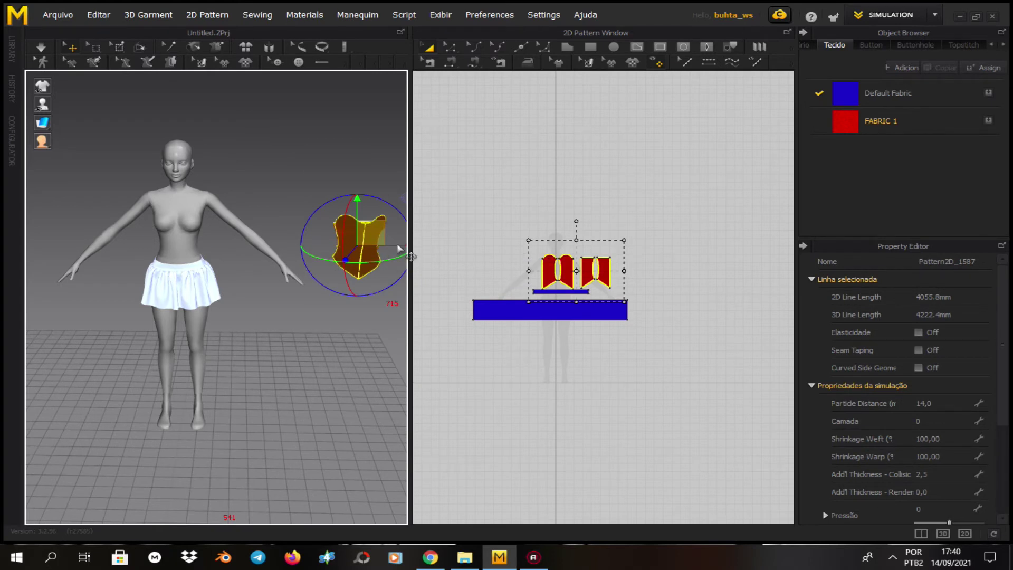
Move the added corset onto the avatar's torso and raise it slightly to line up with the bust
{"action": "left_click_drag", "start_coordinate": [410, 258], "coordinate": [232, 253]}
{"action": "right_click_drag", "start_coordinate": [235, 310], "coordinate": [108, 310]}
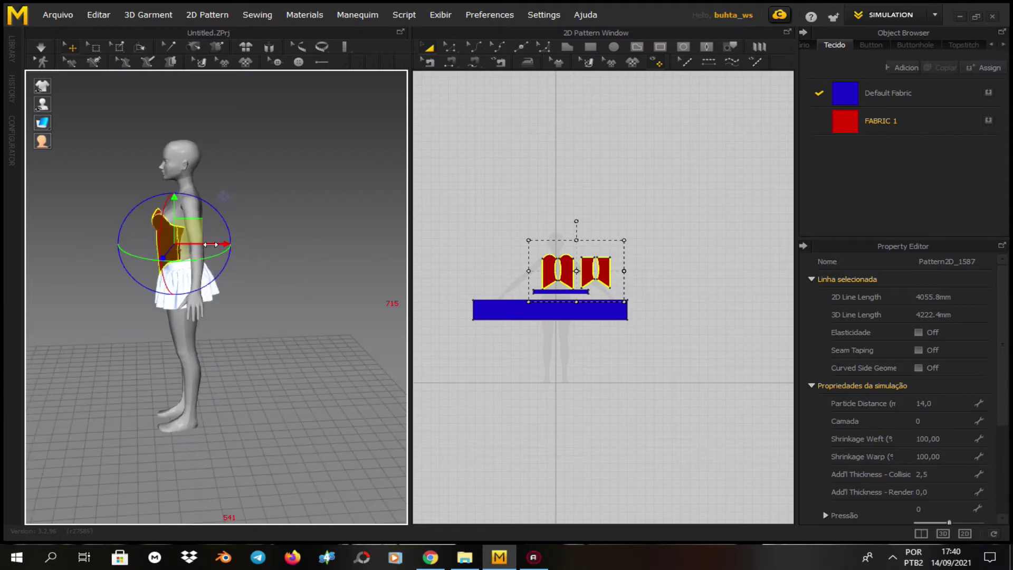
{"action": "key", "text": "4"}
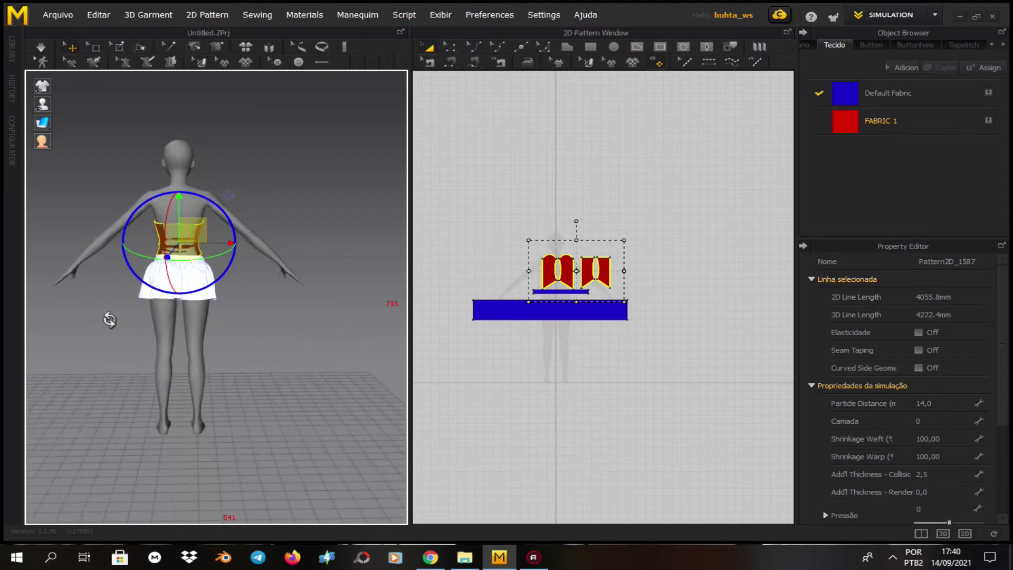
{"action": "left_click_drag", "start_coordinate": [176, 214], "coordinate": [176, 212]}
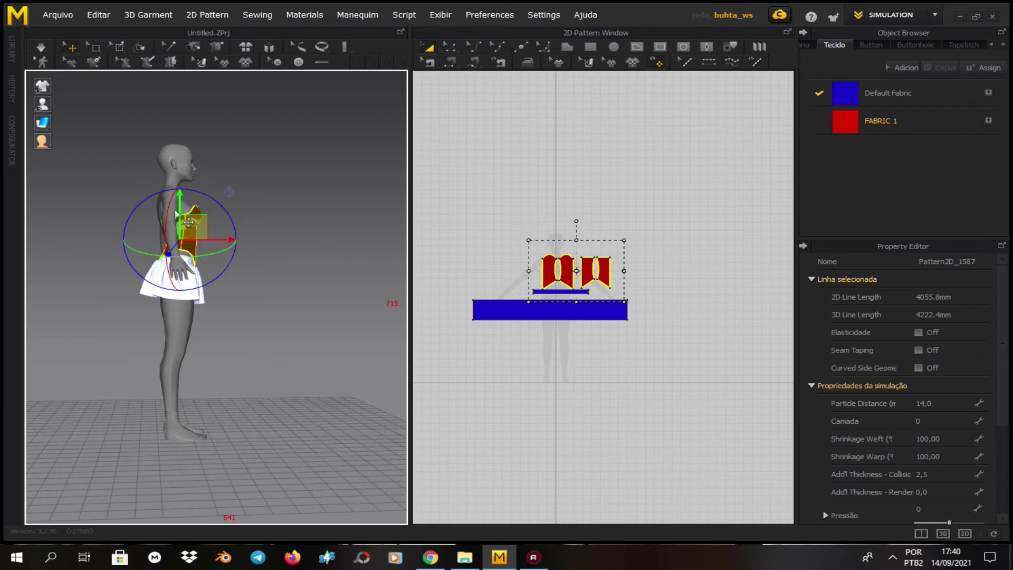
{"action": "left_click", "coordinate": [190, 237]}
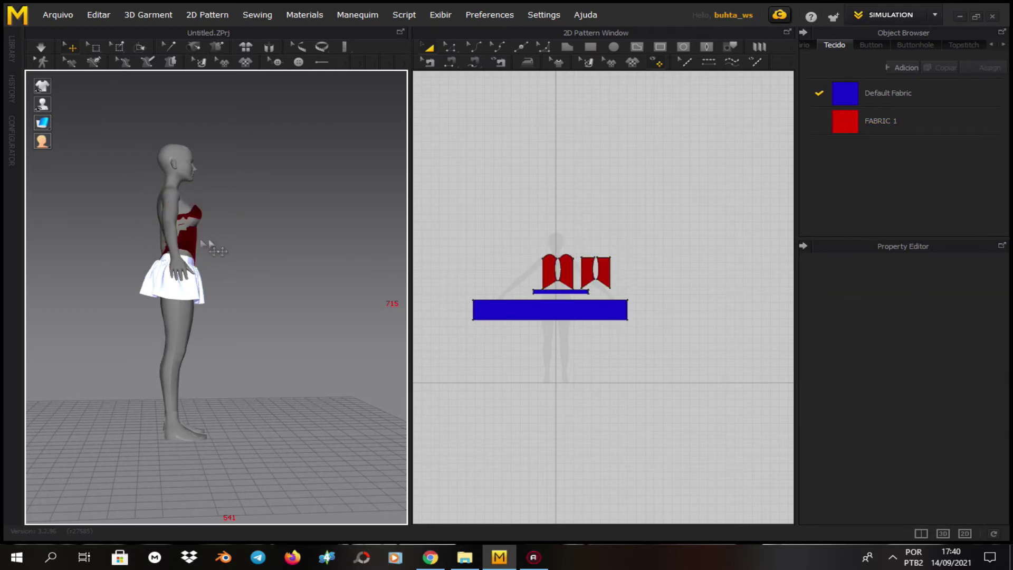
Shift the four corset patterns in 2D so they sit centred above the waistband, and simulate the corset on the avatar
{"action": "left_click_drag", "start_coordinate": [520, 228], "coordinate": [584, 275]}
{"action": "right_click_drag", "start_coordinate": [285, 330], "coordinate": [158, 343]}
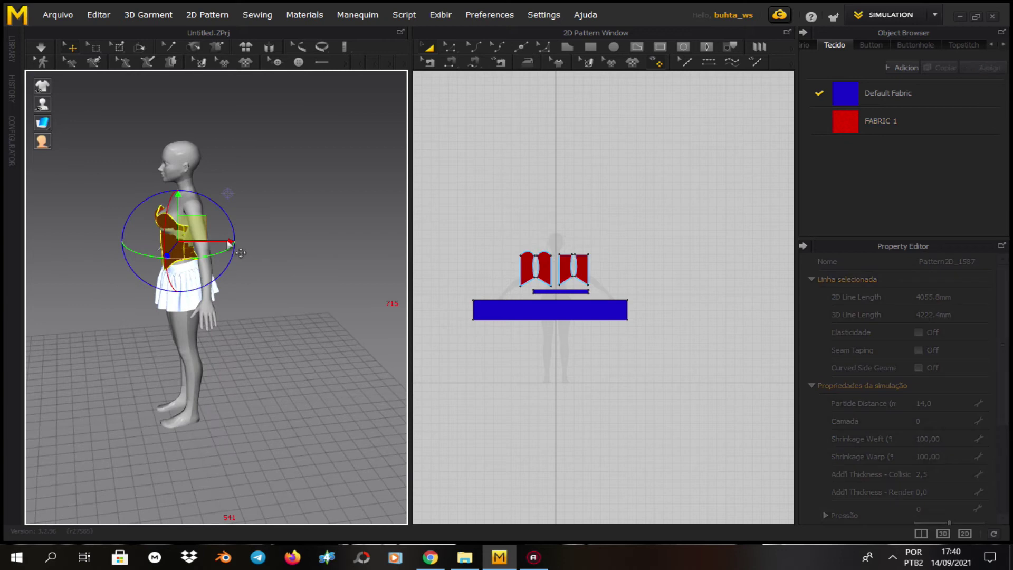
{"action": "left_click", "coordinate": [237, 248]}
{"action": "key", "text": "space"}
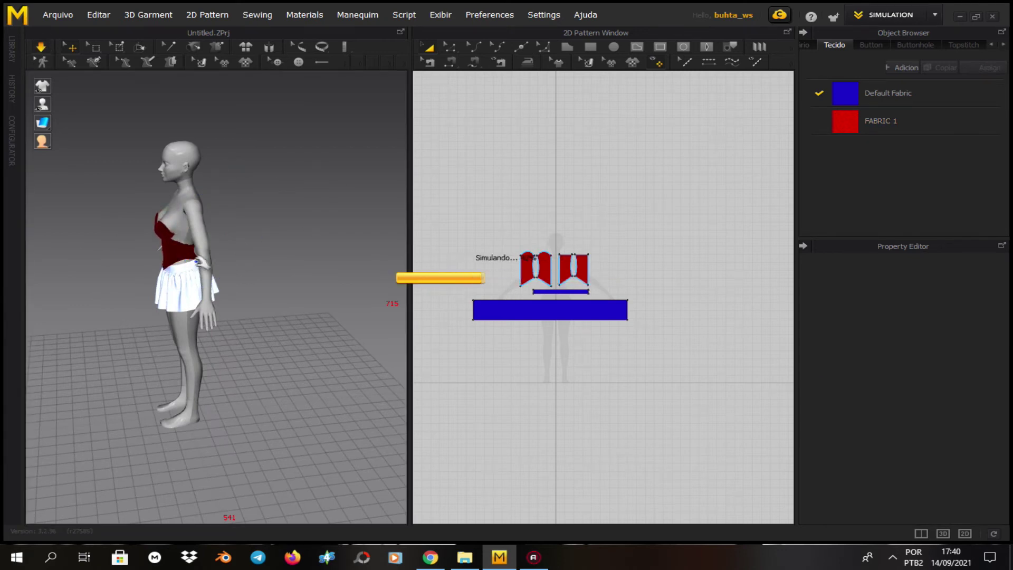
{"action": "right_click_drag", "start_coordinate": [156, 305], "coordinate": [311, 309]}
Select all four corset panels and shift the corset slightly forward on the torso in 3D
{"action": "left_click_drag", "start_coordinate": [475, 219], "coordinate": [640, 290]}
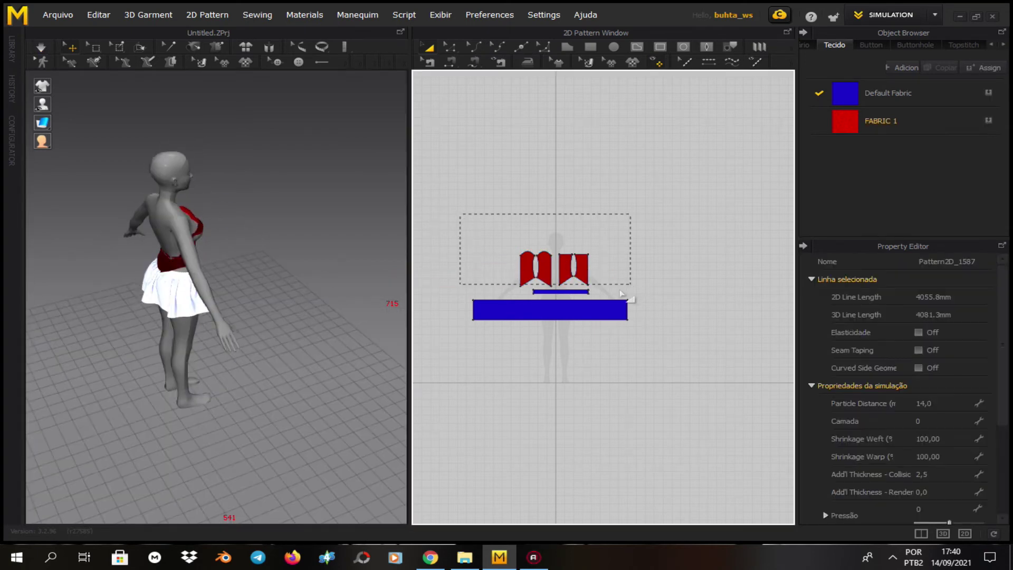
{"action": "right_click_drag", "start_coordinate": [274, 332], "coordinate": [214, 333]}
{"action": "left_click_drag", "start_coordinate": [220, 244], "coordinate": [227, 246]}
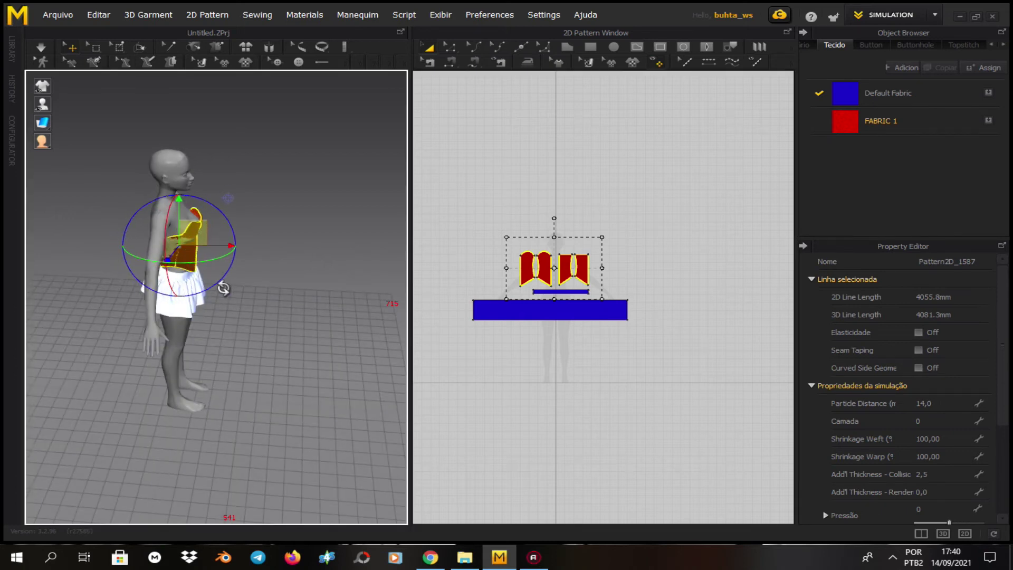
{"action": "right_click_drag", "start_coordinate": [223, 288], "coordinate": [193, 217]}
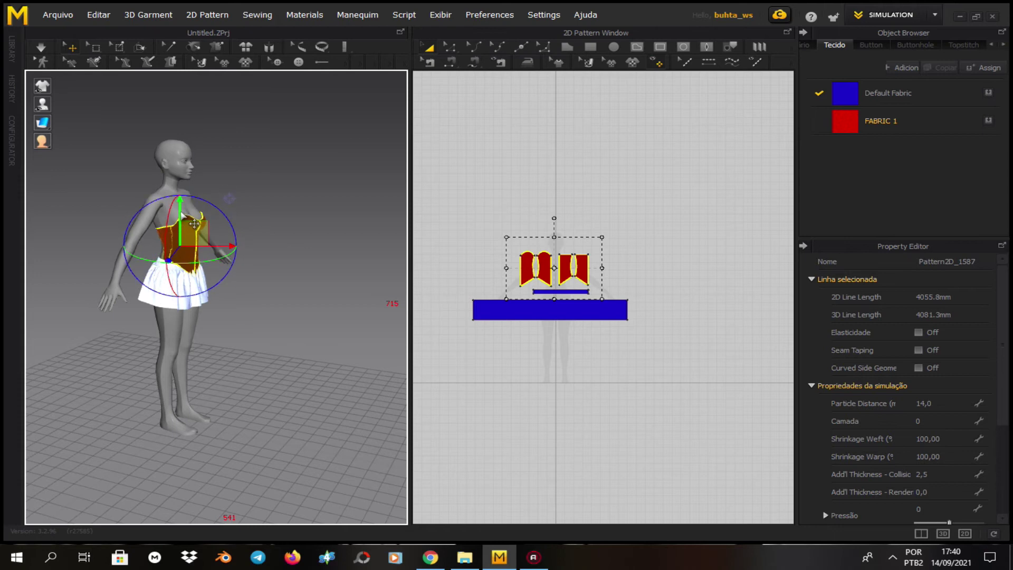
Select the two front corset panels with the curved bust edges and freeze them
{"action": "right_click_drag", "start_coordinate": [273, 329], "coordinate": [234, 273]}
{"action": "scroll", "coordinate": [233, 288], "scroll_direction": "down", "scroll_amount": 1}
{"action": "right_click_drag", "start_coordinate": [317, 248], "coordinate": [267, 231]}
{"action": "scroll", "coordinate": [267, 230], "scroll_direction": "down", "scroll_amount": 3}
{"action": "middle_click_drag", "start_coordinate": [267, 230], "coordinate": [267, 306]}
{"action": "scroll", "coordinate": [267, 306], "scroll_direction": "down", "scroll_amount": 2}
{"action": "scroll", "coordinate": [267, 305], "scroll_direction": "up", "scroll_amount": 2}
{"action": "right_click_drag", "start_coordinate": [256, 321], "coordinate": [166, 270]}
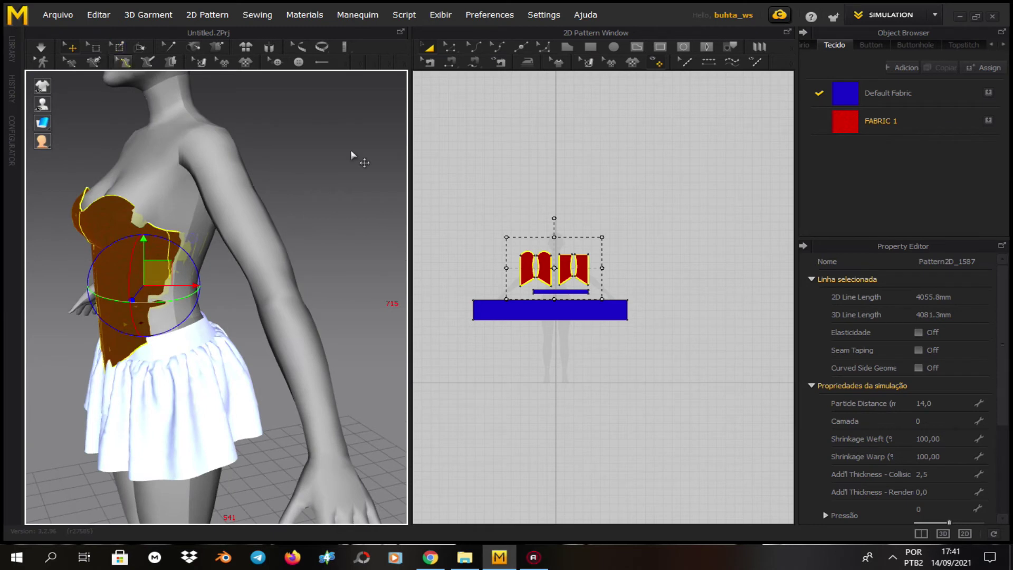
{"action": "left_click", "coordinate": [651, 369]}
{"action": "scroll", "coordinate": [477, 294], "scroll_direction": "up", "scroll_amount": 3}
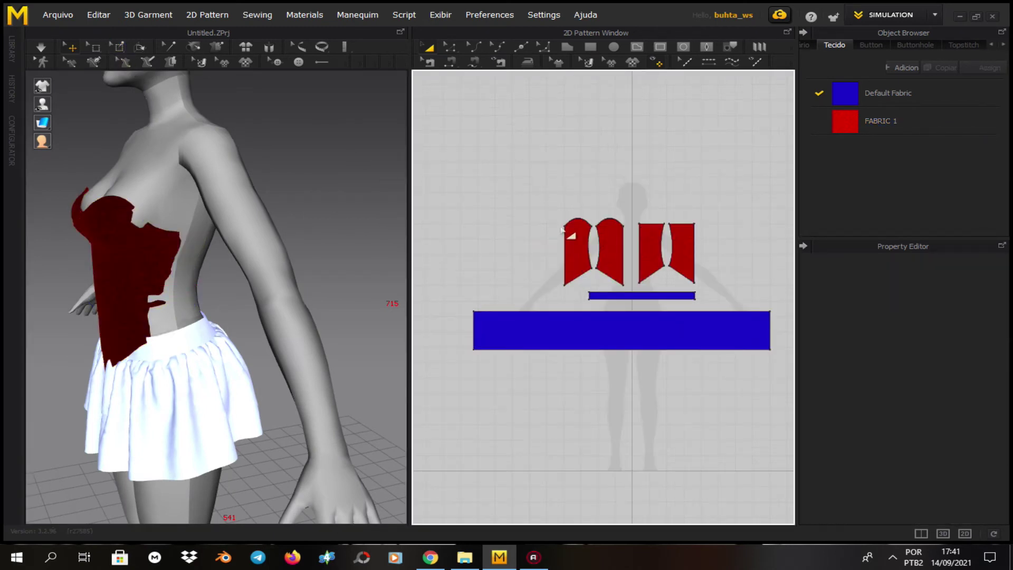
{"action": "left_click_drag", "start_coordinate": [636, 288], "coordinate": [637, 288]}
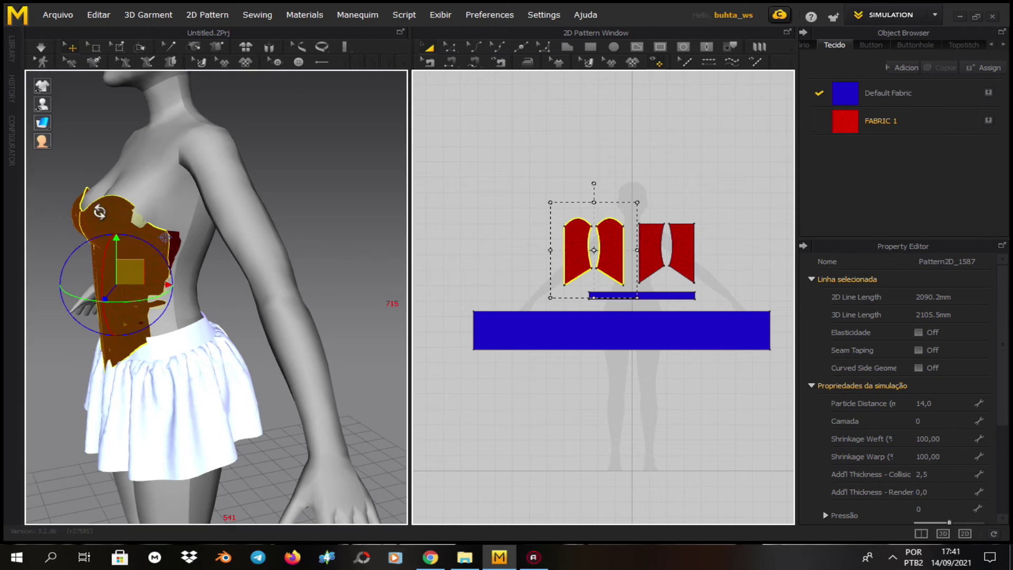
{"action": "right_click", "coordinate": [99, 211]}
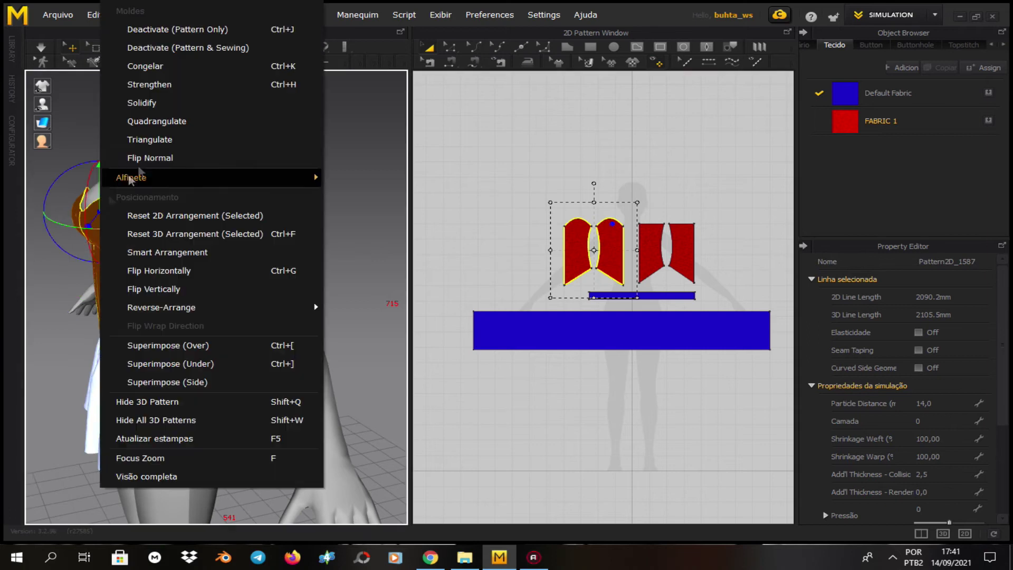
{"action": "left_click", "coordinate": [172, 66]}
Run the simulation and pull both back corset panels outward from the upper torso so they drape outside the avatar's body
{"action": "left_click", "coordinate": [41, 46]}
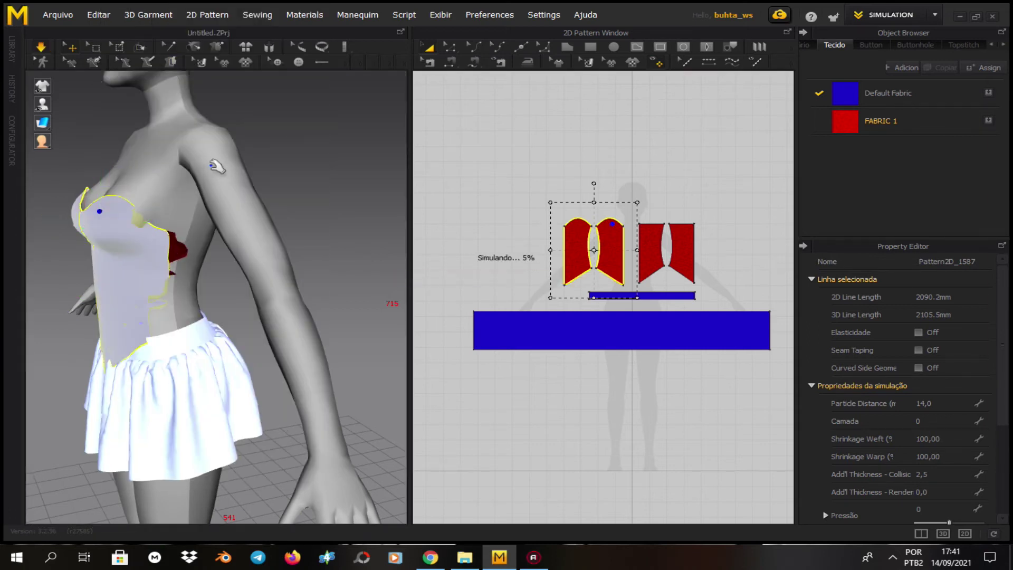
{"action": "right_click_drag", "start_coordinate": [47, 252], "coordinate": [174, 257]}
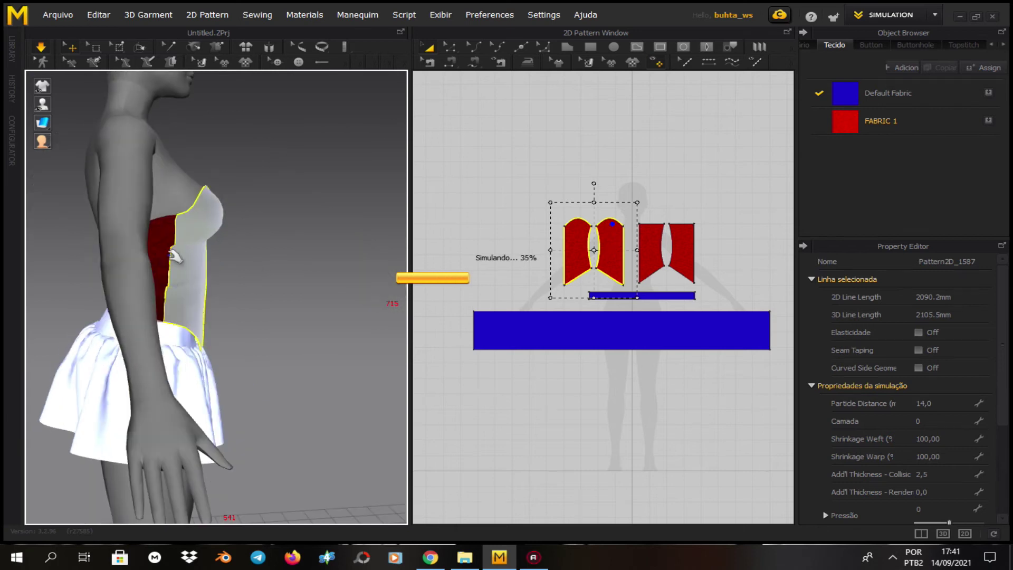
{"action": "left_click_drag", "start_coordinate": [8, 224], "coordinate": [8, 214]}
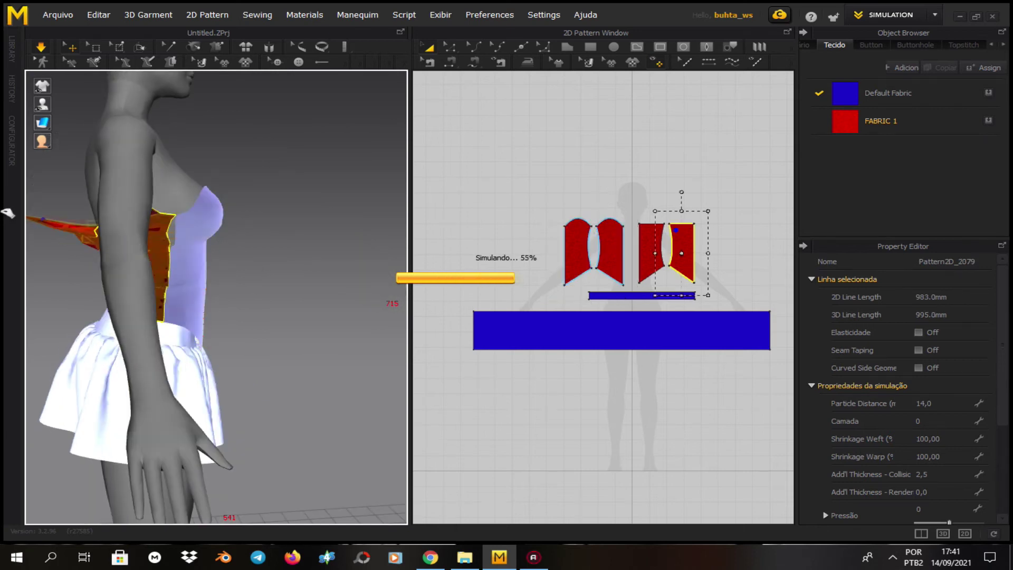
{"action": "right_click_drag", "start_coordinate": [37, 246], "coordinate": [195, 253]}
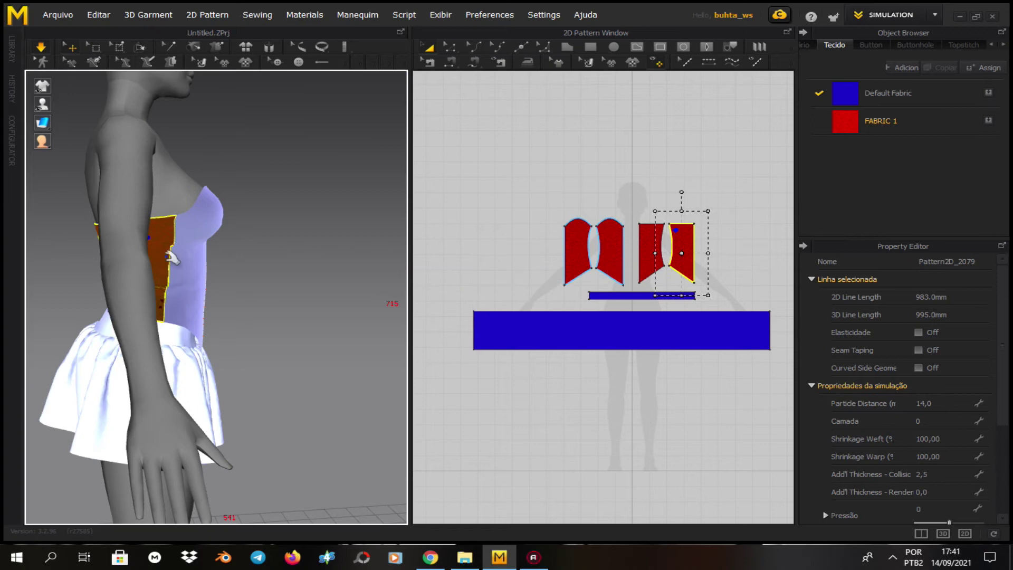
{"action": "right_click_drag", "start_coordinate": [90, 263], "coordinate": [186, 238]}
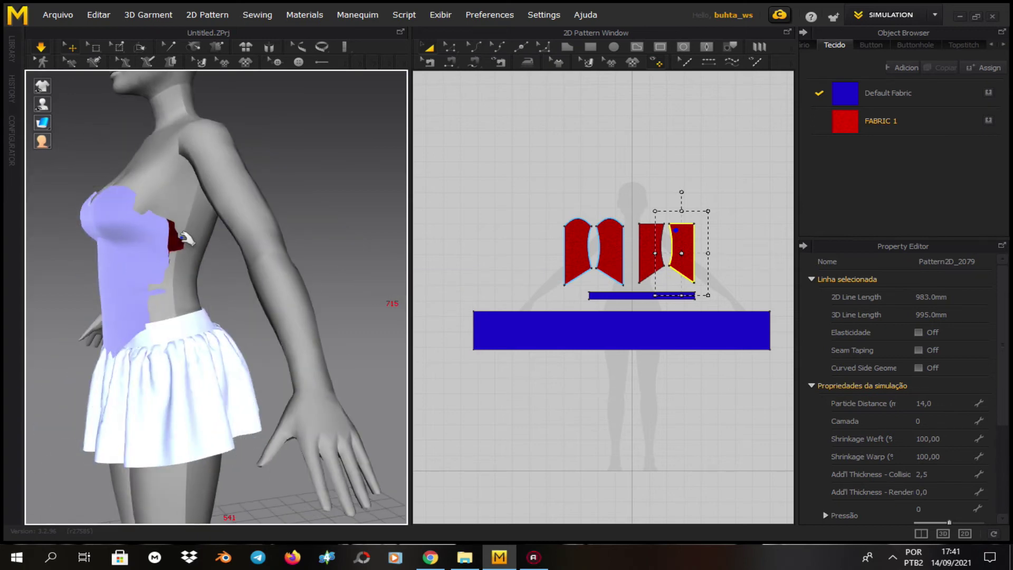
{"action": "left_click_drag", "start_coordinate": [219, 258], "coordinate": [323, 226]}
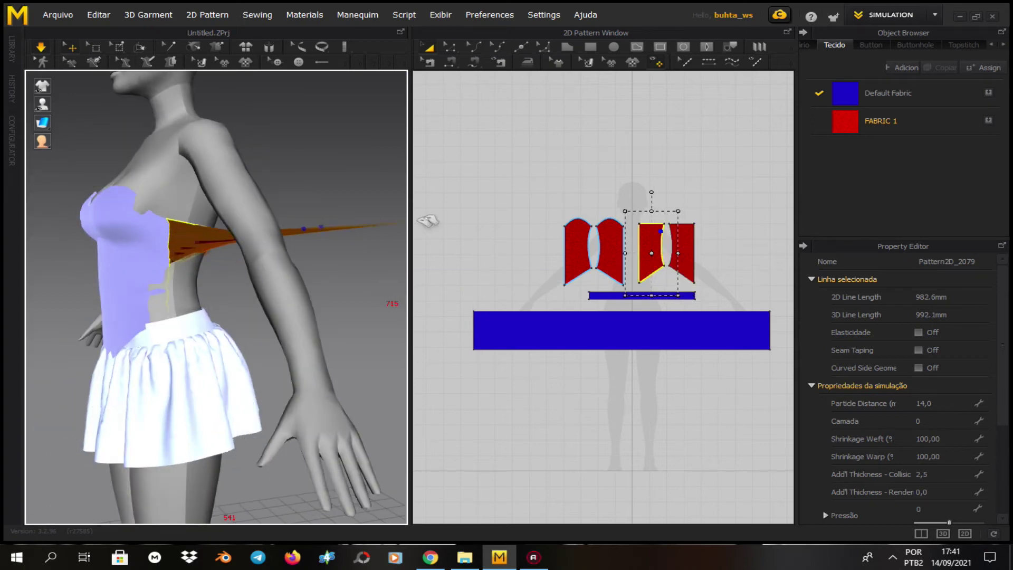
Pull the lower areas of both back corset panels away from the waist during simulation, leaving no pattern selected
{"action": "right_click_drag", "start_coordinate": [178, 331], "coordinate": [8, 272]}
{"action": "left_click_drag", "start_coordinate": [8, 272], "coordinate": [8, 207]}
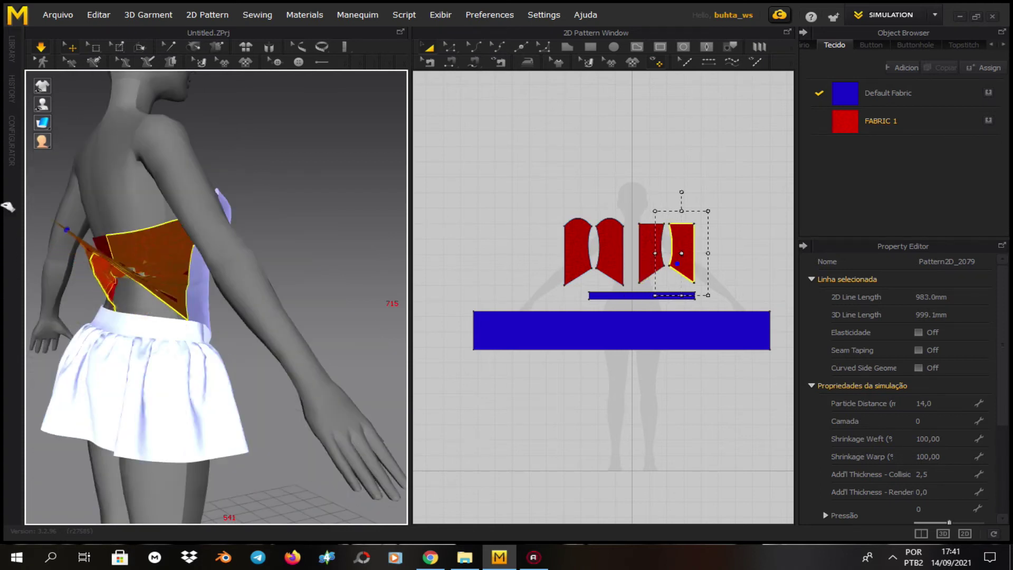
{"action": "right_click_drag", "start_coordinate": [114, 281], "coordinate": [301, 305]}
{"action": "right_click_drag", "start_coordinate": [123, 328], "coordinate": [206, 305]}
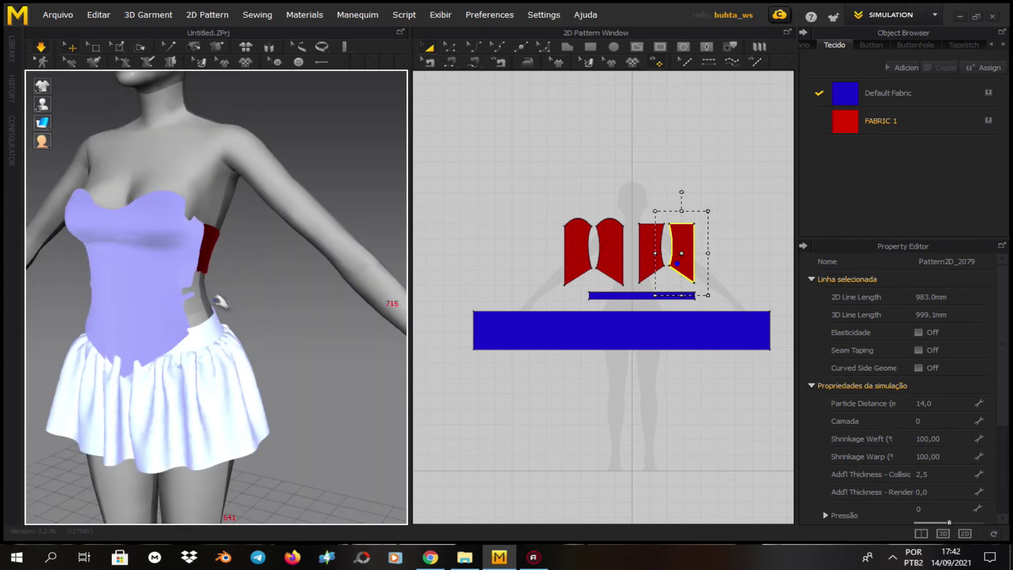
{"action": "left_click", "coordinate": [205, 270]}
{"action": "left_click_drag", "start_coordinate": [211, 253], "coordinate": [525, 264]}
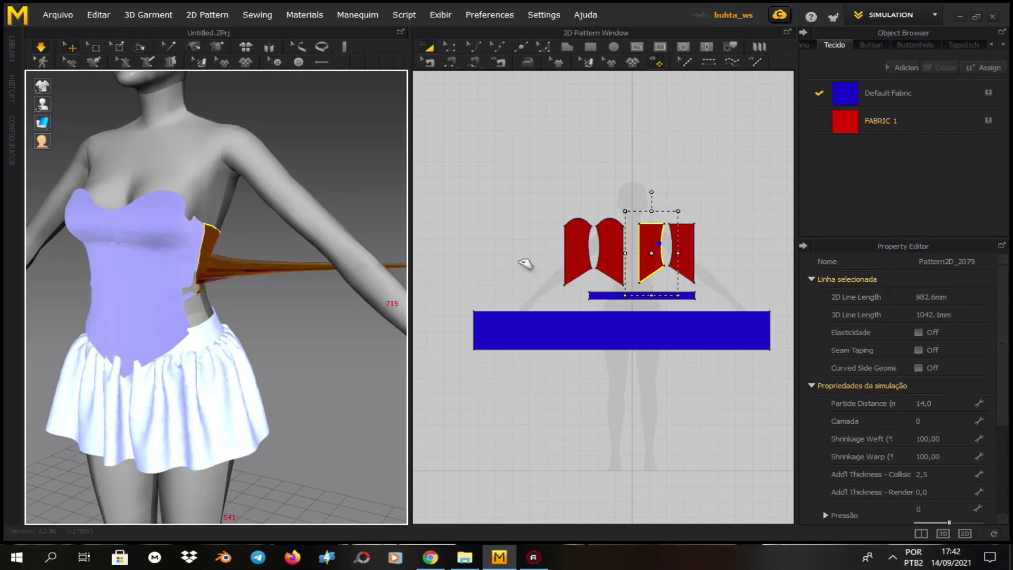
{"action": "left_click_drag", "start_coordinate": [634, 255], "coordinate": [615, 256]}
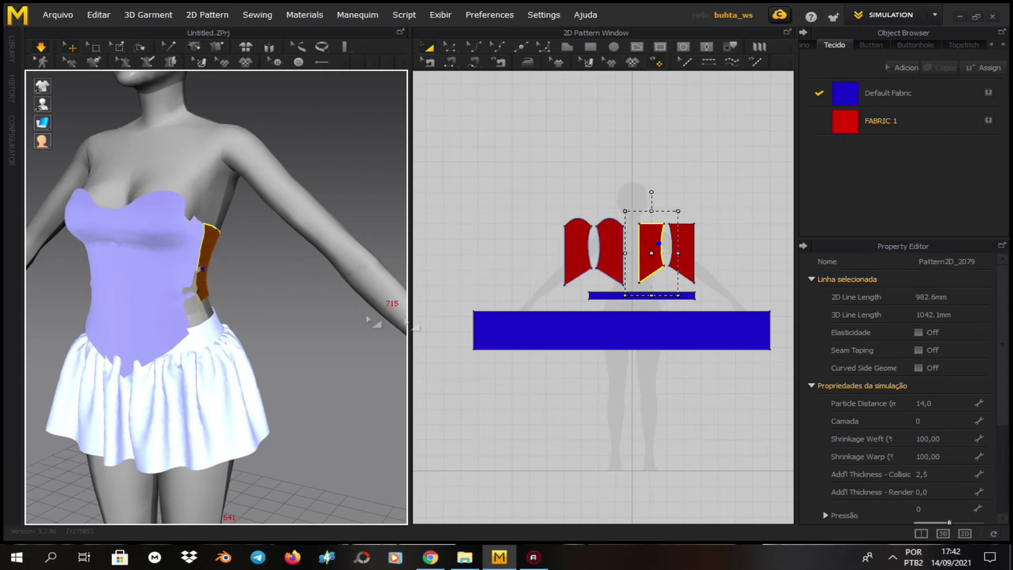
{"action": "left_click", "coordinate": [526, 201]}
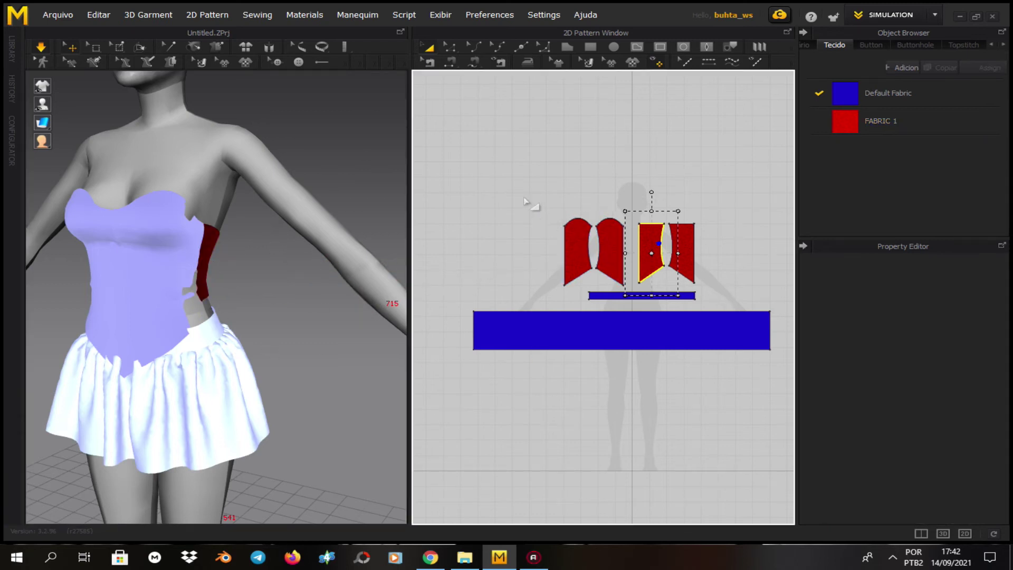
Activate the two front corset panels so they take part in the running simulation
{"action": "left_click", "coordinate": [153, 256]}
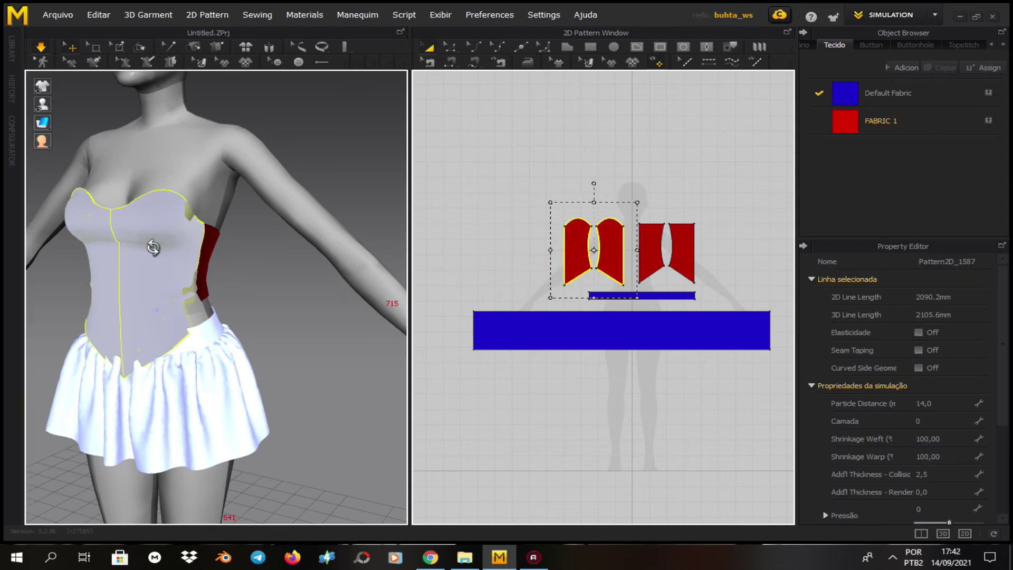
{"action": "right_click", "coordinate": [154, 255]}
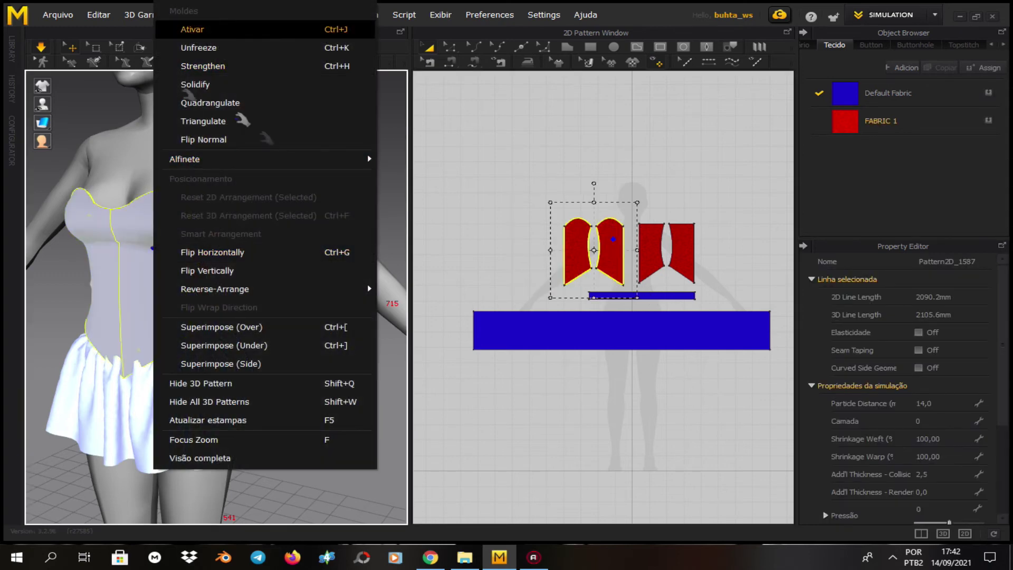
{"action": "left_click", "coordinate": [192, 29]}
{"action": "mouse_move", "coordinate": [206, 248]}
{"action": "right_mouse_down"}
{"action": "mouse_move", "coordinate": [323, 227]}
{"action": "mouse_move", "coordinate": [199, 233]}
{"action": "right_mouse_up"}
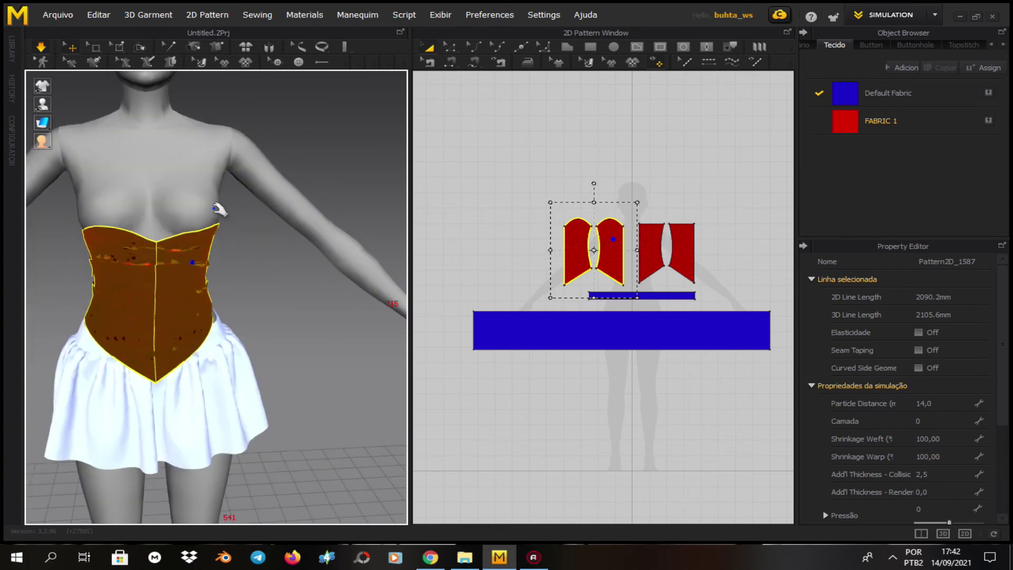
Pin the mesh areas along the curved top edges of both front corset panels using the box pin tool
{"action": "scroll", "coordinate": [217, 208], "scroll_direction": "down", "scroll_amount": 3}
{"action": "left_click", "coordinate": [118, 46]}
{"action": "middle_click_drag", "start_coordinate": [176, 255], "coordinate": [264, 306]}
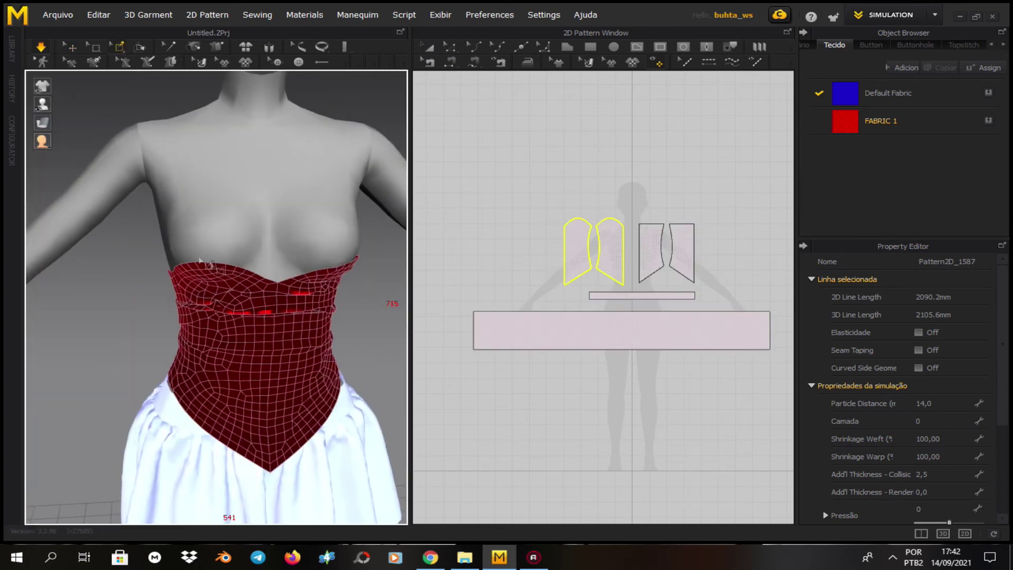
{"action": "left_click", "coordinate": [227, 282]}
{"action": "right_click_drag", "start_coordinate": [221, 323], "coordinate": [295, 268]}
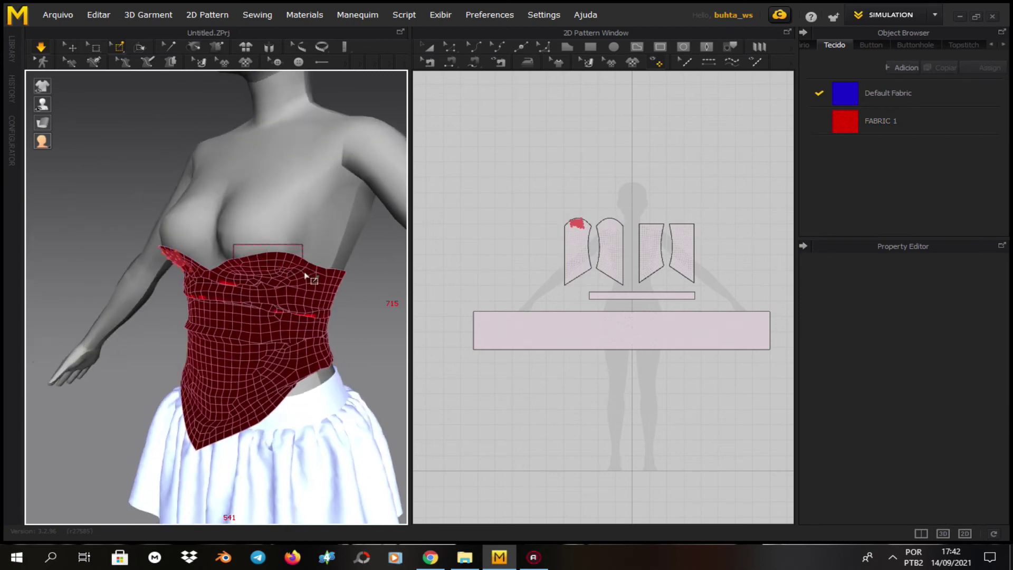
Lift the pinned top areas of both front corset panels up over the breasts
{"action": "left_click", "coordinate": [72, 47]}
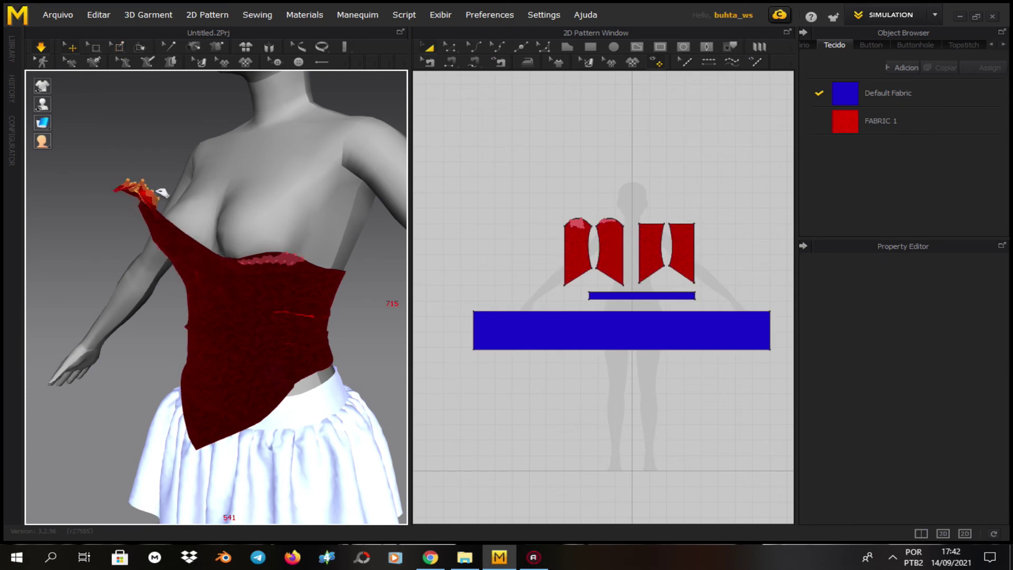
{"action": "left_click_drag", "start_coordinate": [273, 235], "coordinate": [294, 199]}
{"action": "right_click_drag", "start_coordinate": [323, 252], "coordinate": [250, 293]}
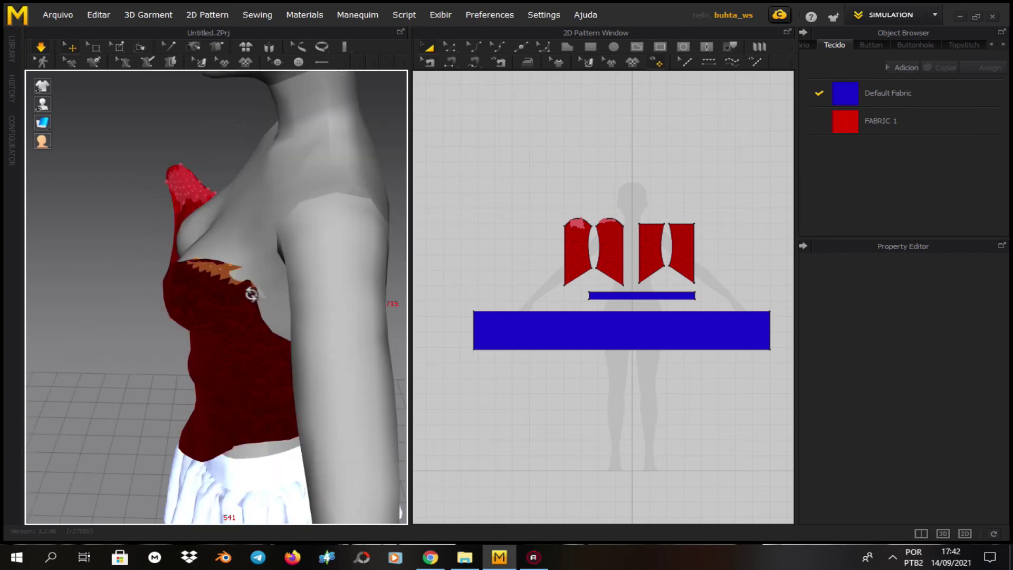
{"action": "left_click", "coordinate": [180, 179]}
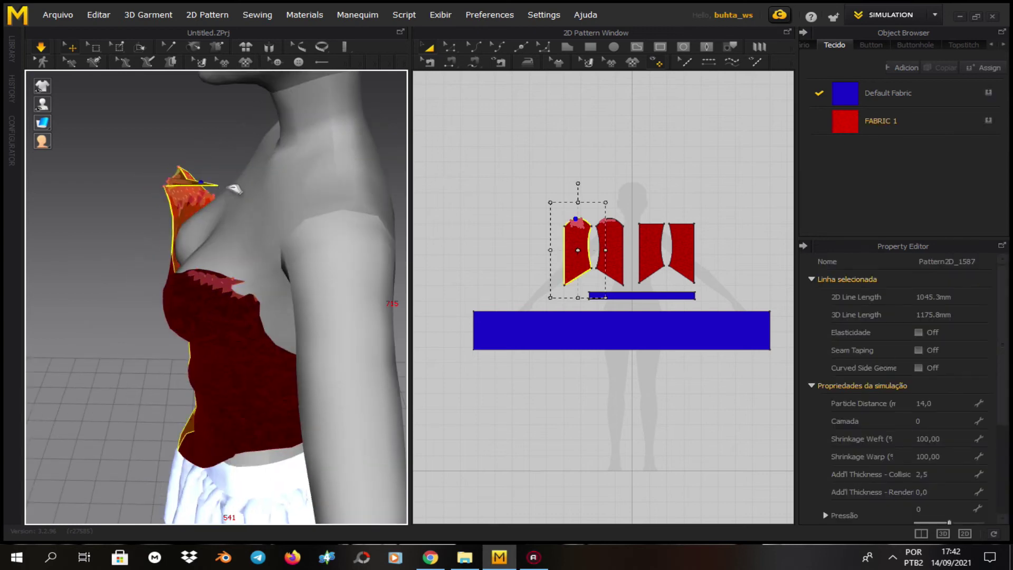
{"action": "left_click_drag", "start_coordinate": [186, 183], "coordinate": [206, 199]}
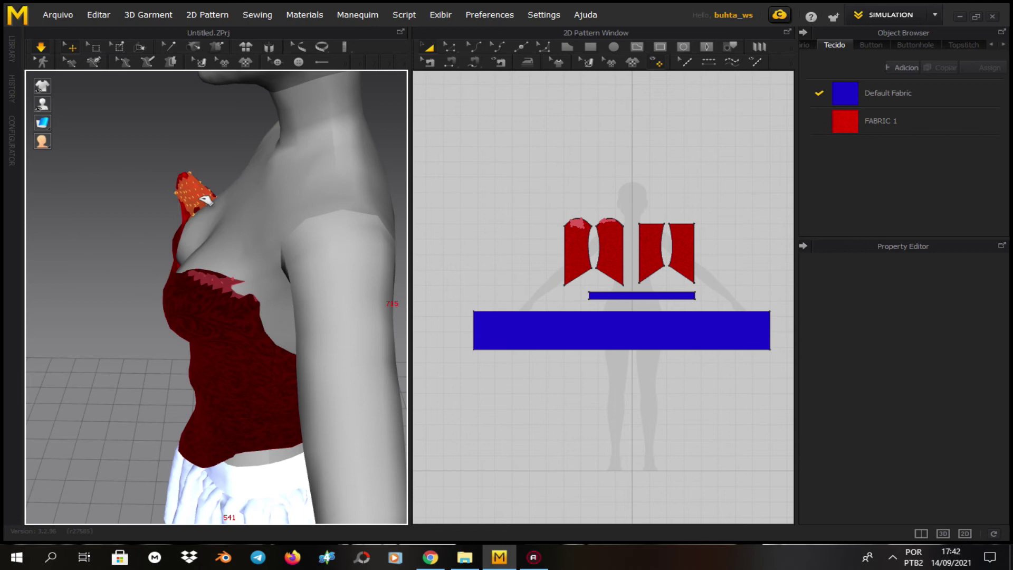
Adjust the pinned bust edges from both sides so the corset cups cover the breasts evenly
{"action": "right_click_drag", "start_coordinate": [181, 265], "coordinate": [304, 253]}
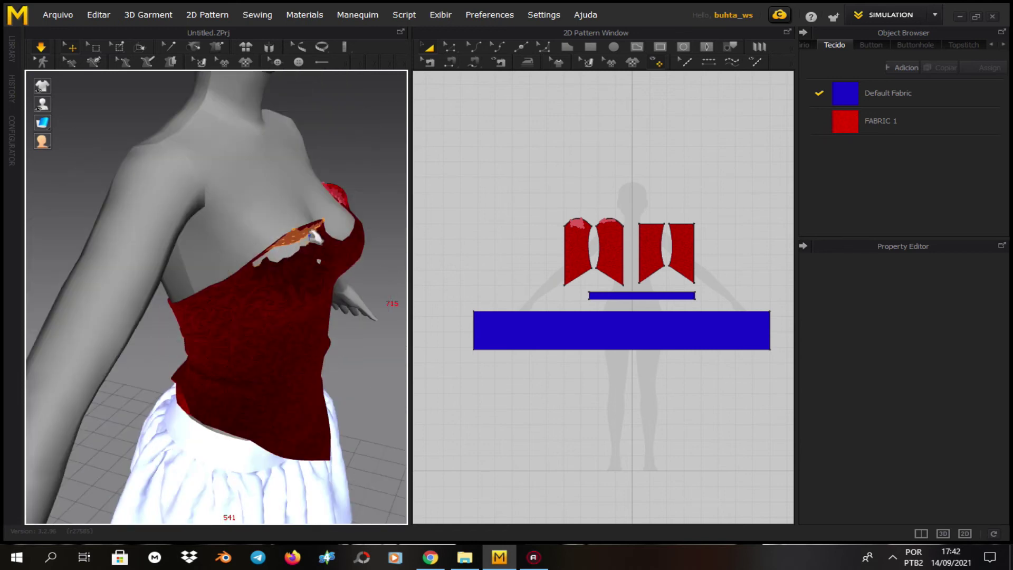
{"action": "left_click_drag", "start_coordinate": [348, 229], "coordinate": [311, 226]}
{"action": "right_click_drag", "start_coordinate": [312, 227], "coordinate": [199, 267]}
{"action": "left_click_drag", "start_coordinate": [199, 268], "coordinate": [127, 72]}
{"action": "mouse_move", "coordinate": [147, 271]}
{"action": "right_mouse_down"}
{"action": "mouse_move", "coordinate": [227, 269]}
{"action": "mouse_move", "coordinate": [337, 291]}
{"action": "right_mouse_up"}
{"action": "right_click_drag", "start_coordinate": [225, 294], "coordinate": [294, 292]}
Pull the two back corset panels outward near the rear hem to loosen the folds above the waistband
{"action": "left_click", "coordinate": [365, 246]}
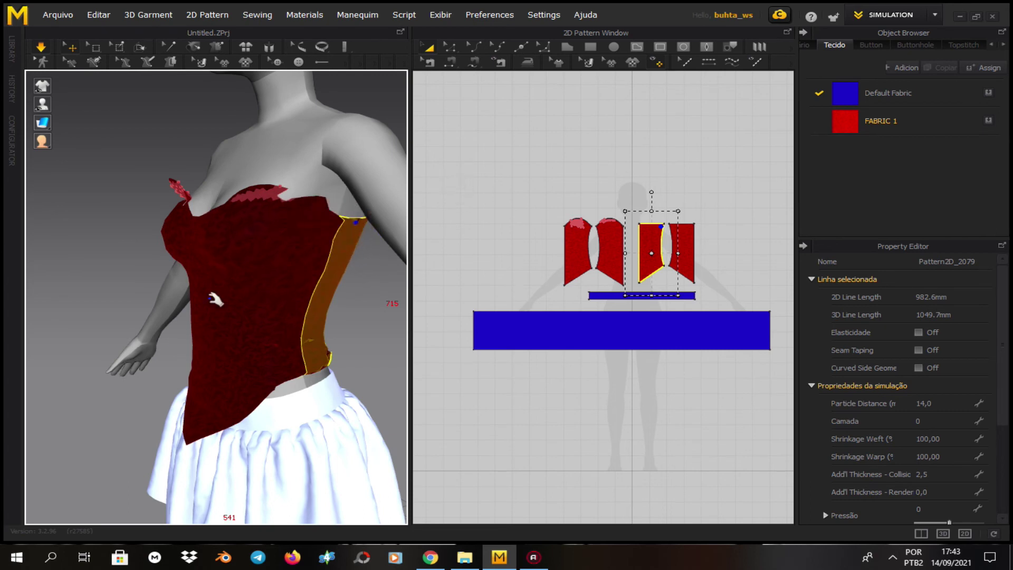
{"action": "right_click_drag", "start_coordinate": [236, 328], "coordinate": [231, 287]}
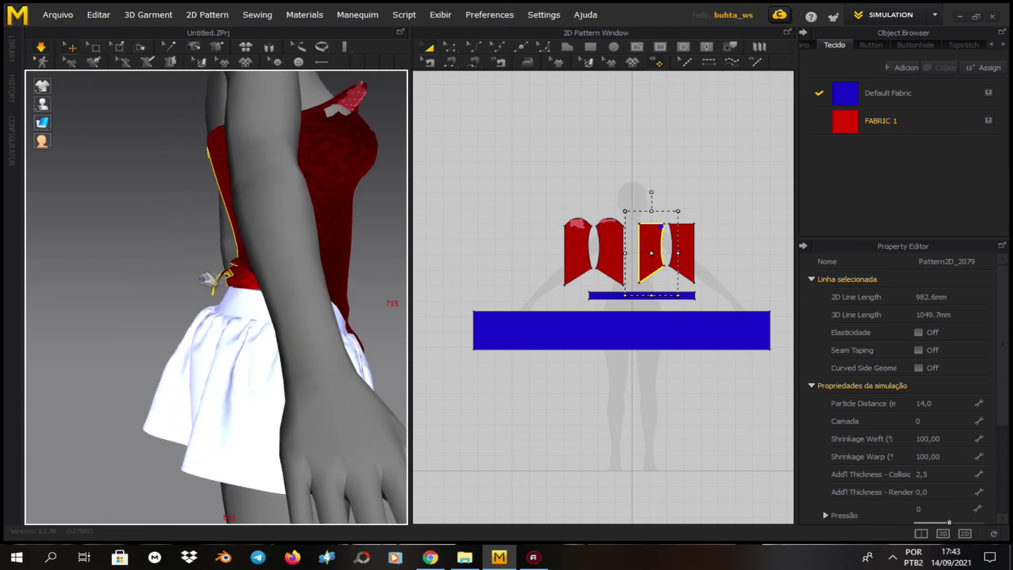
{"action": "right_click_drag", "start_coordinate": [181, 326], "coordinate": [147, 328]}
{"action": "left_click_drag", "start_coordinate": [197, 279], "coordinate": [95, 248]}
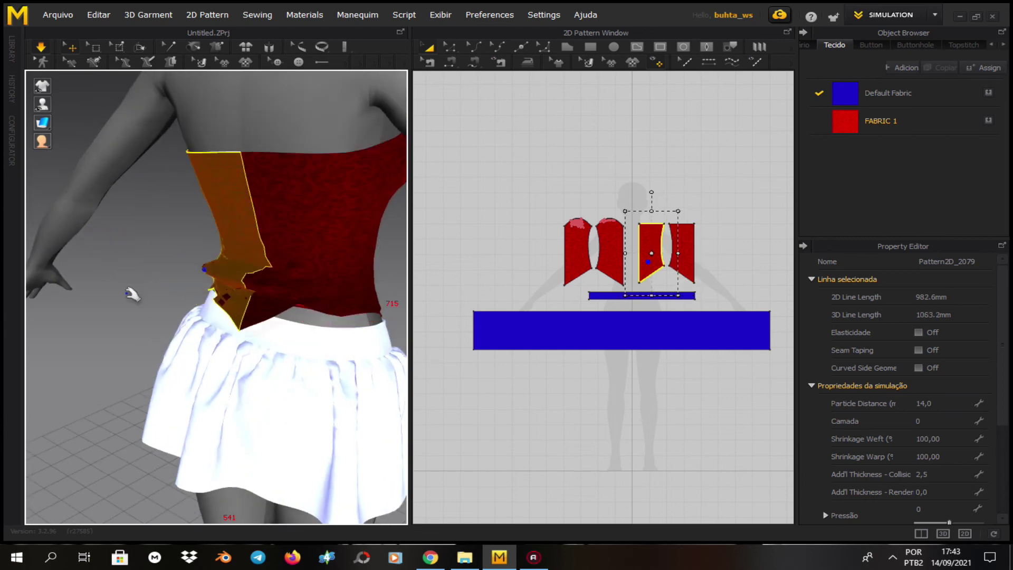
{"action": "right_click_drag", "start_coordinate": [272, 371], "coordinate": [163, 358]}
{"action": "left_click_drag", "start_coordinate": [212, 294], "coordinate": [145, 309]}
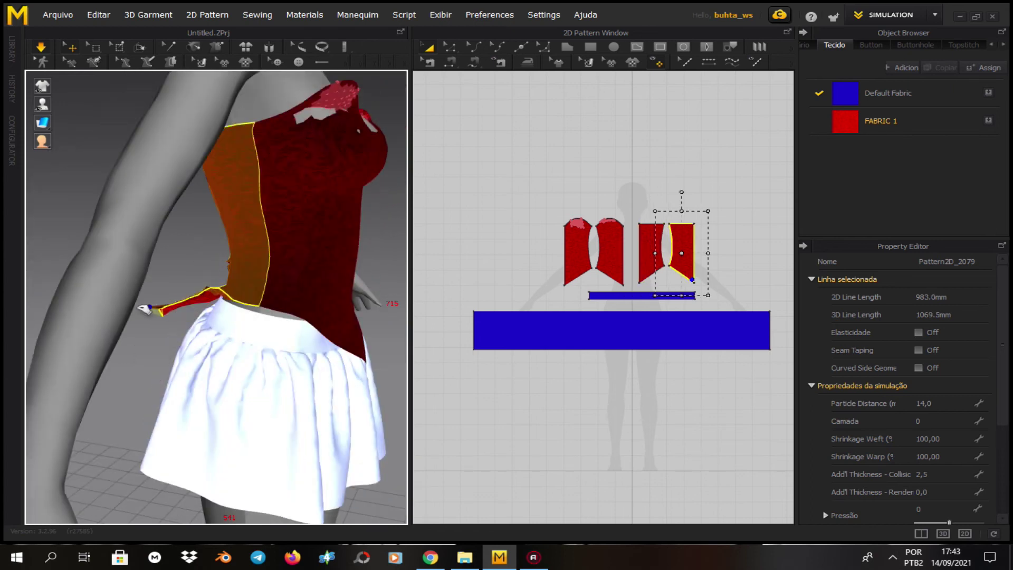
Tug the upper edge of the back corset panel upward near the underarm to straighten the corset's back
{"action": "right_click_drag", "start_coordinate": [125, 349], "coordinate": [301, 368]}
{"action": "right_click_drag", "start_coordinate": [272, 128], "coordinate": [227, 195]}
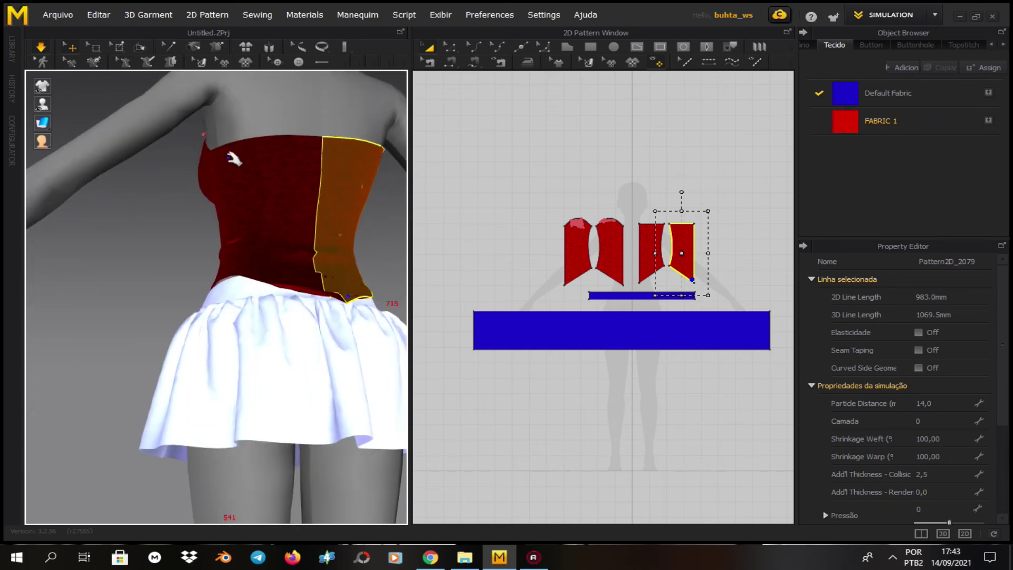
{"action": "left_click_drag", "start_coordinate": [211, 132], "coordinate": [197, 77]}
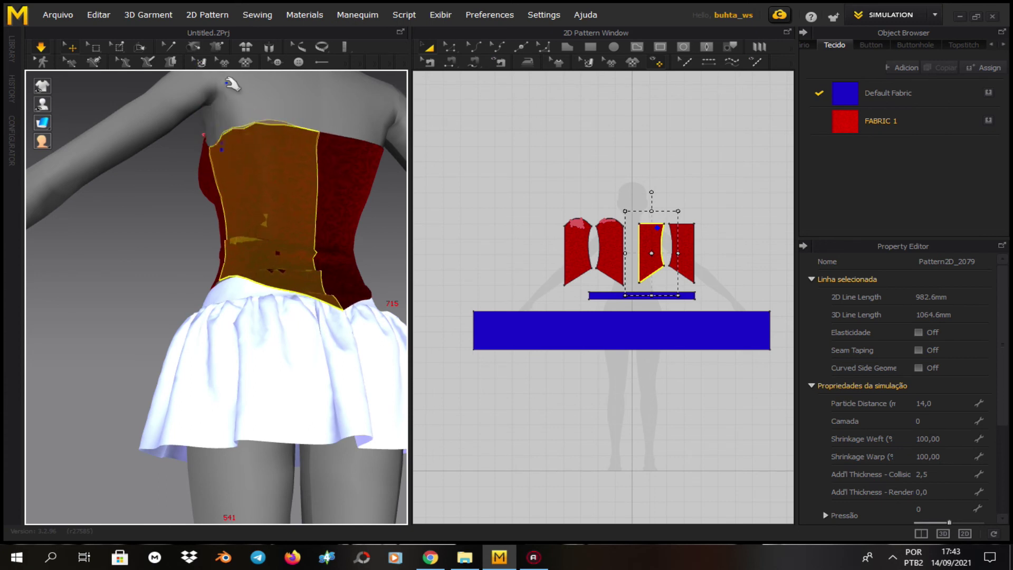
{"action": "right_click_drag", "start_coordinate": [236, 100], "coordinate": [197, 185]}
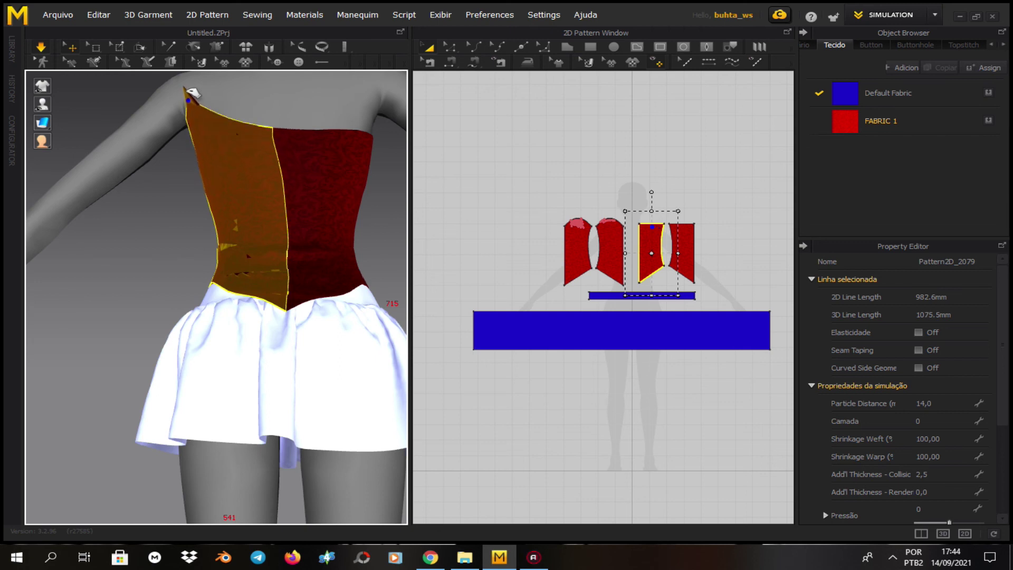
{"action": "right_click_drag", "start_coordinate": [351, 207], "coordinate": [367, 351]}
Delete the pins from the bust tops of both front corset panels
{"action": "right_click_drag", "start_coordinate": [253, 331], "coordinate": [223, 80]}
{"action": "right_click", "coordinate": [236, 99]}
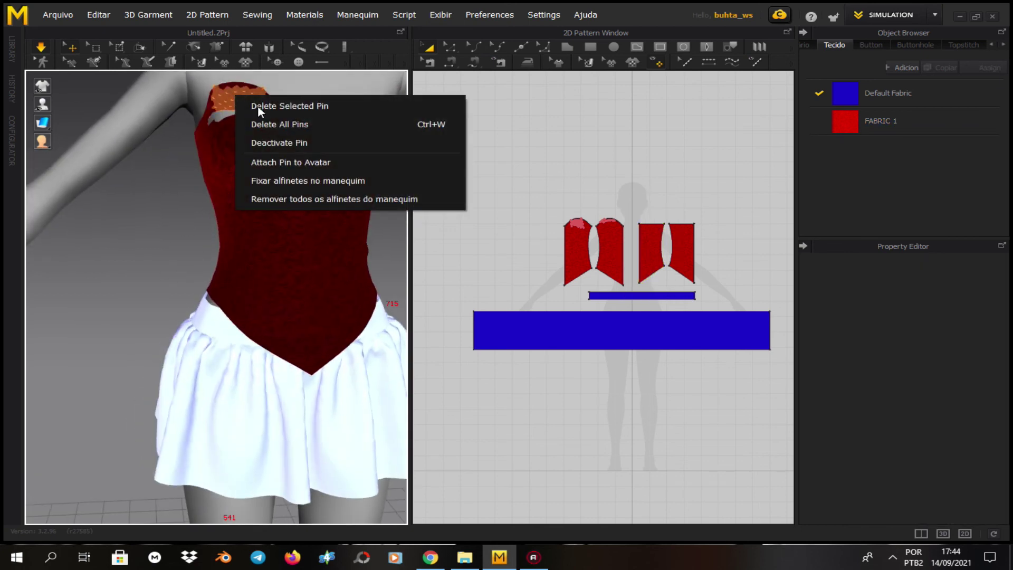
{"action": "left_click", "coordinate": [257, 105]}
{"action": "right_click_drag", "start_coordinate": [291, 107], "coordinate": [325, 103]}
{"action": "right_click", "coordinate": [327, 108]}
{"action": "left_click", "coordinate": [345, 108]}
Tug the two front corset panels up and outward at the bust so the unpinned cups settle smoothly
{"action": "right_click_drag", "start_coordinate": [237, 106], "coordinate": [331, 128]}
{"action": "right_click_drag", "start_coordinate": [264, 142], "coordinate": [153, 139]}
{"action": "left_click", "coordinate": [290, 100]}
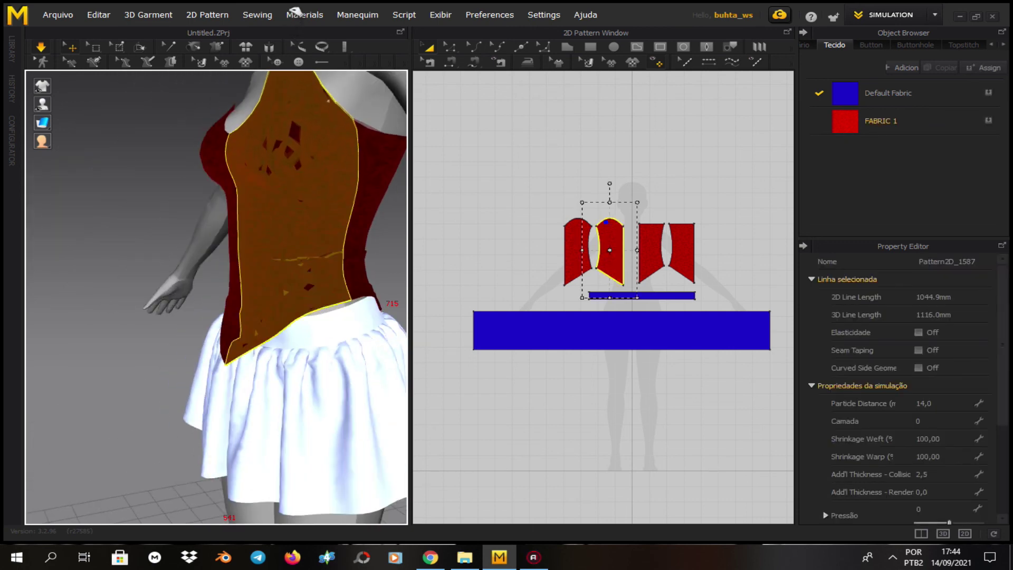
{"action": "right_click_drag", "start_coordinate": [245, 158], "coordinate": [396, 153]}
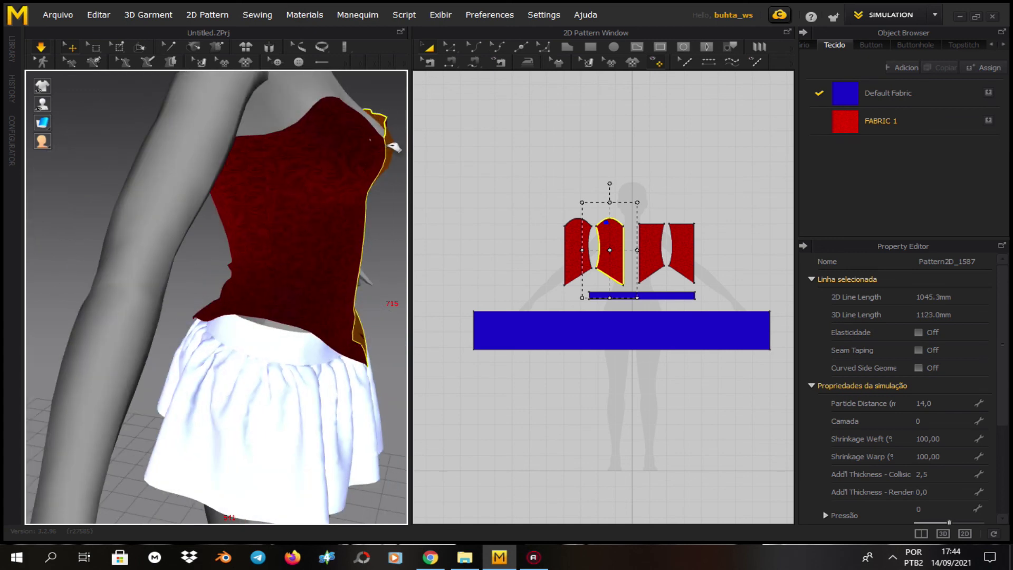
{"action": "left_click", "coordinate": [397, 146]}
Examine the corset's fit from the front, sides and back, including where its hem meets the skirt, then clear the selection
{"action": "right_click_drag", "start_coordinate": [296, 119], "coordinate": [174, 155]}
{"action": "scroll", "coordinate": [302, 253], "scroll_direction": "up", "scroll_amount": 3}
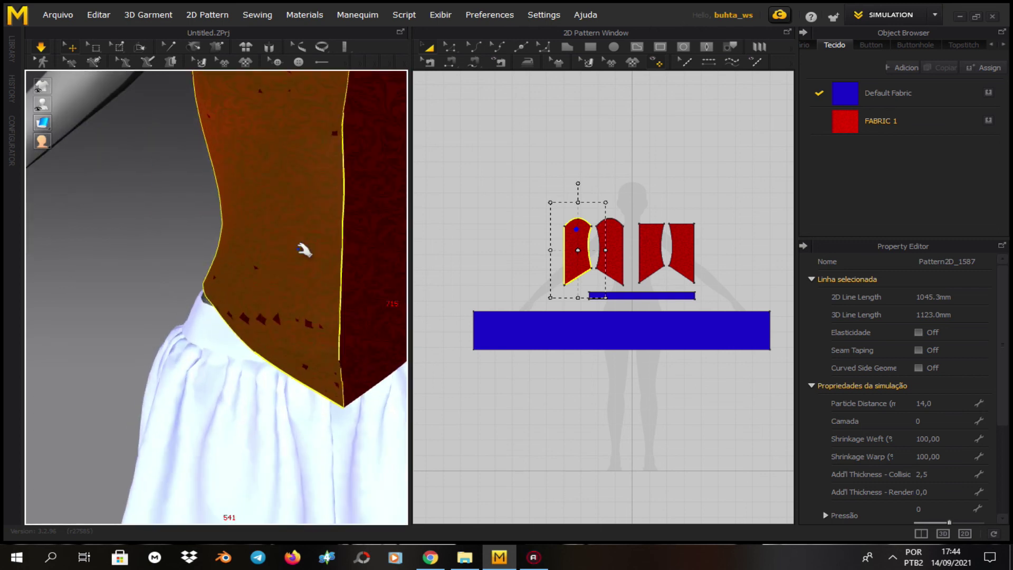
{"action": "scroll", "coordinate": [304, 250], "scroll_direction": "down", "scroll_amount": 6}
{"action": "right_click_drag", "start_coordinate": [332, 301], "coordinate": [14, 280]}
{"action": "scroll", "coordinate": [174, 310], "scroll_direction": "up", "scroll_amount": 3}
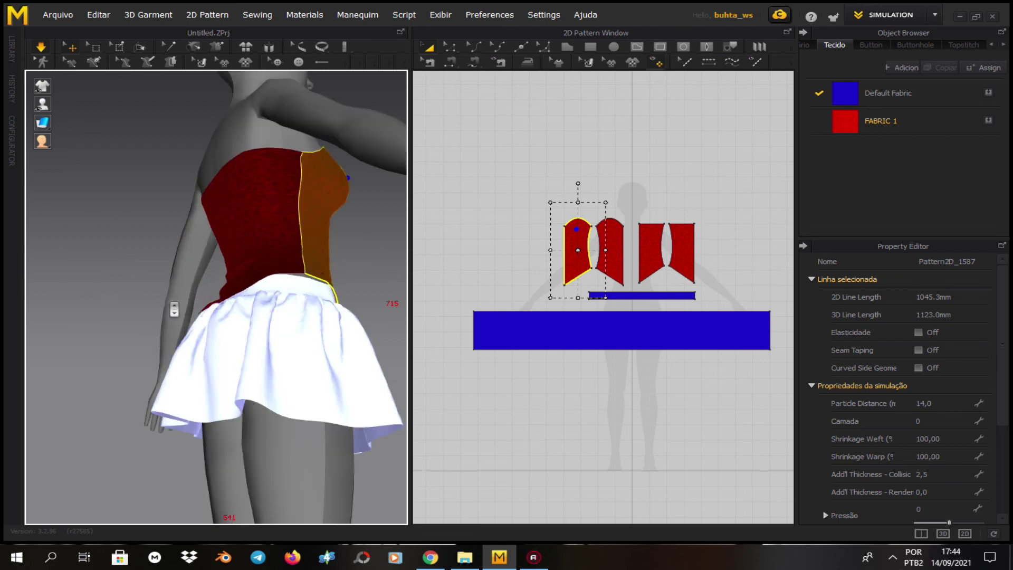
{"action": "scroll", "coordinate": [239, 327], "scroll_direction": "up", "scroll_amount": 5}
{"action": "right_click_drag", "start_coordinate": [187, 328], "coordinate": [11, 312]}
{"action": "scroll", "coordinate": [295, 275], "scroll_direction": "down", "scroll_amount": 3}
{"action": "scroll", "coordinate": [295, 275], "scroll_direction": "down", "scroll_amount": 4}
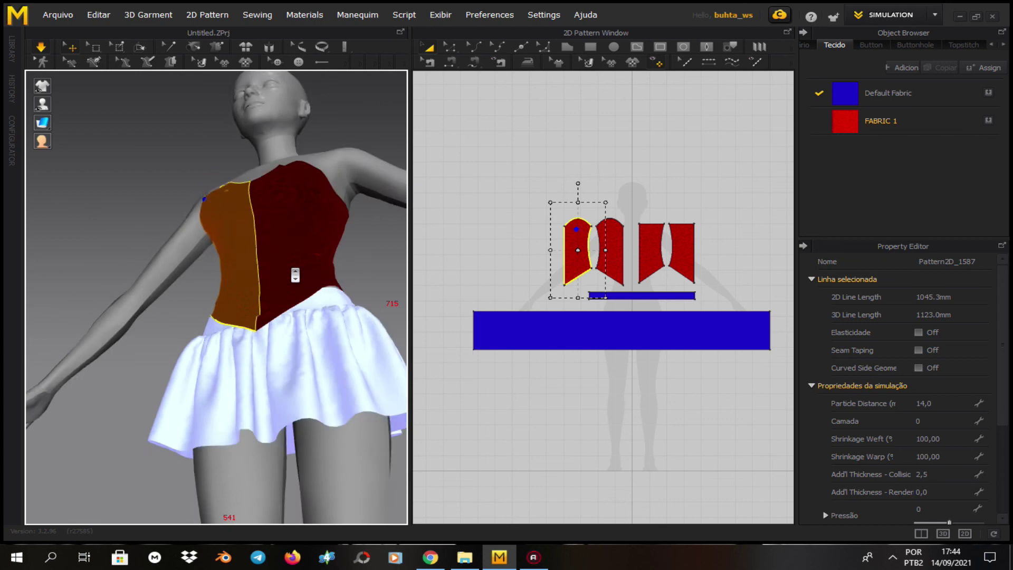
{"action": "right_click_drag", "start_coordinate": [294, 276], "coordinate": [294, 353]}
{"action": "middle_click_drag", "start_coordinate": [294, 353], "coordinate": [329, 344]}
{"action": "scroll", "coordinate": [330, 345], "scroll_direction": "down", "scroll_amount": 4}
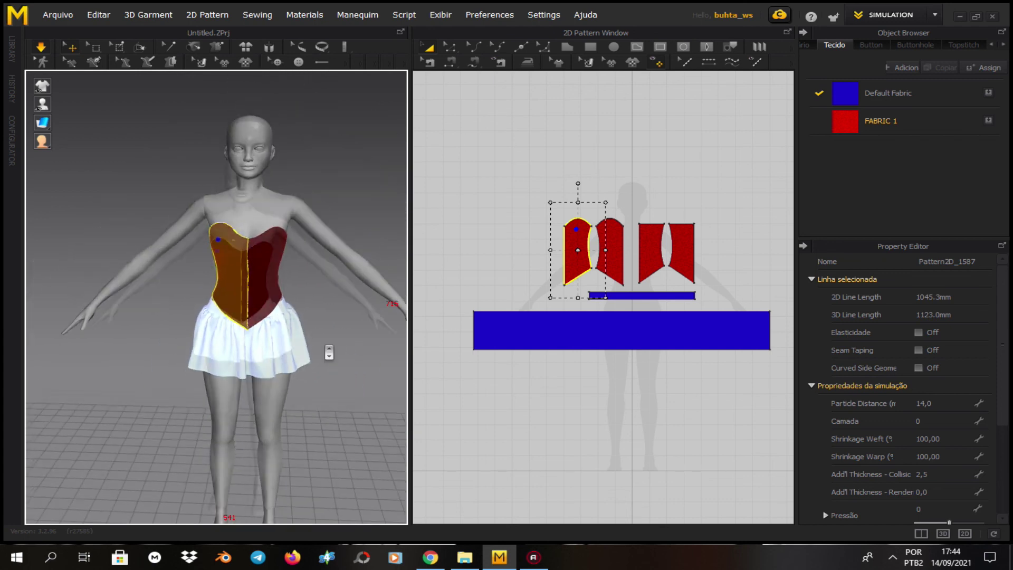
{"action": "left_click", "coordinate": [543, 168]}
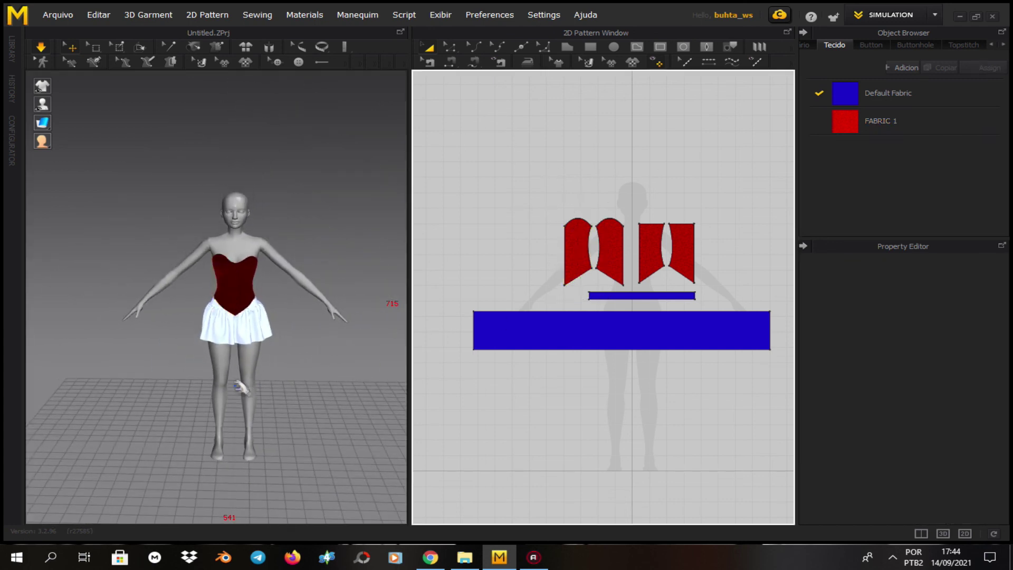
Unfreeze the skirt and its waistband so they simulate together with the corset, and clear the selection
{"action": "left_click", "coordinate": [206, 333]}
{"action": "right_click", "coordinate": [229, 323]}
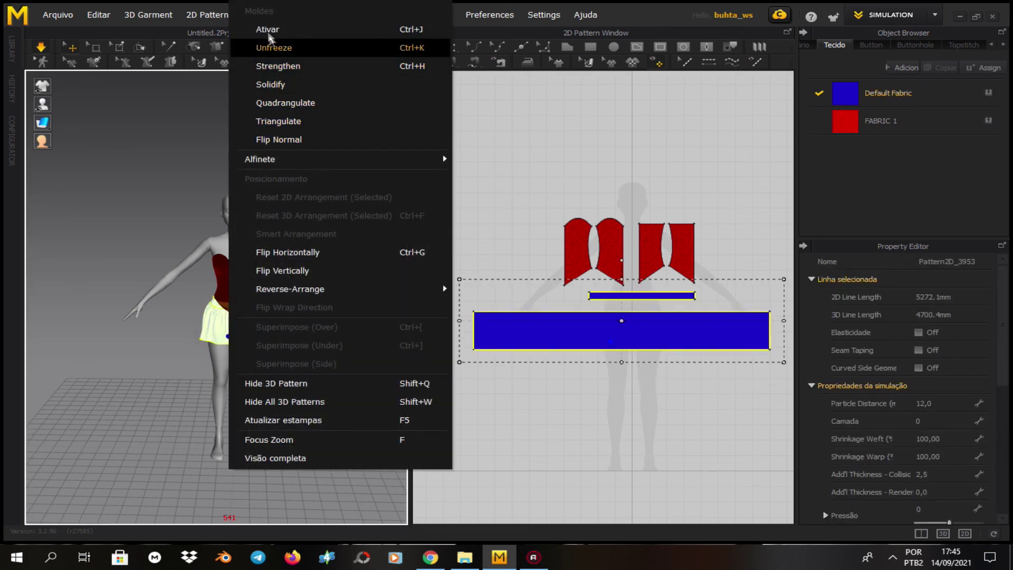
{"action": "left_click", "coordinate": [272, 46]}
{"action": "right_click_drag", "start_coordinate": [181, 350], "coordinate": [507, 217]}
{"action": "left_click", "coordinate": [506, 217]}
{"action": "right_click_drag", "start_coordinate": [157, 347], "coordinate": [401, 348]}
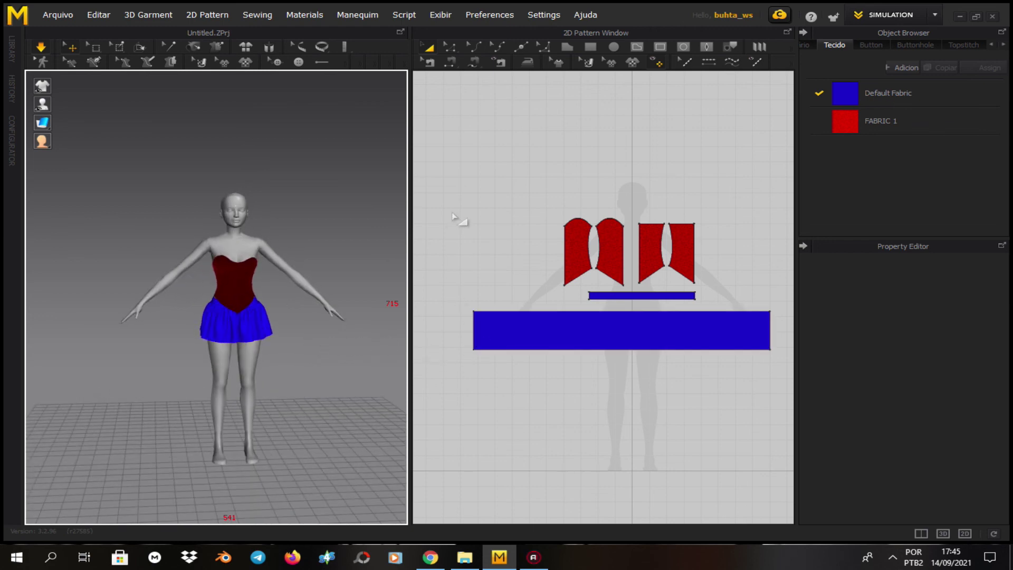